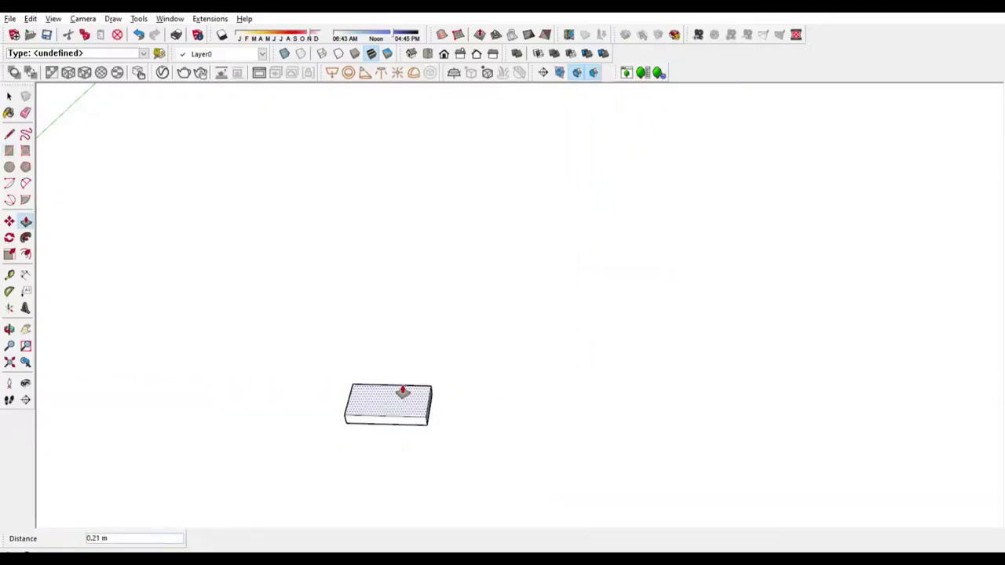
- Raise the rectangle into a tall box and push an inset of its bottom face in to recess the base
left_click(401, 382)
middle_click_drag(374, 404, 384, 263)
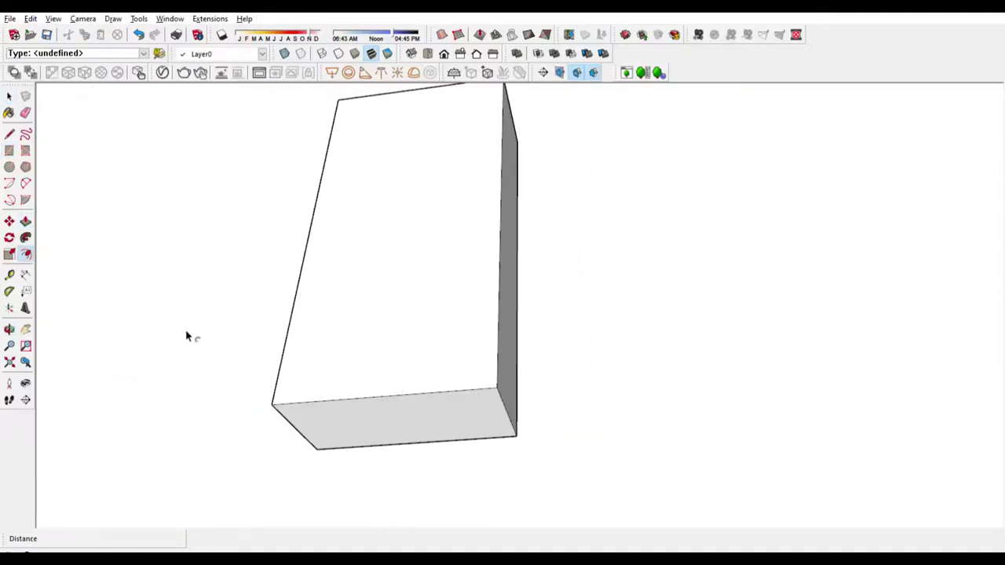
left_click(294, 377)
key("p")
left_click(293, 378)
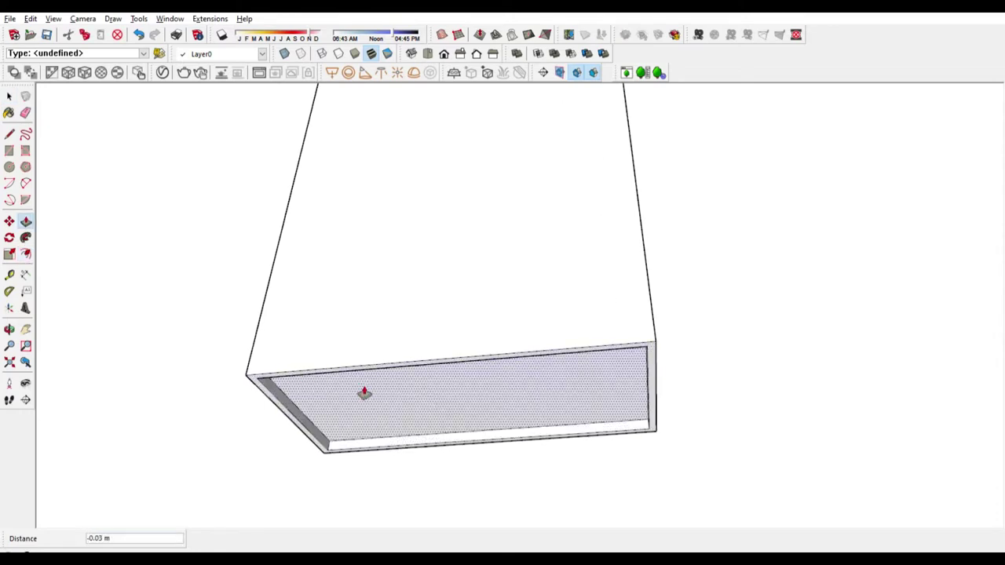
left_click(364, 393)
- Inset the front face with a thin border and push it in 0.48 m to hollow the carcass
mouse_move(366, 395)
middle_mouse_down()
mouse_move(532, 372)
mouse_move(602, 391)
middle_mouse_up()
key("f")
left_click(447, 271)
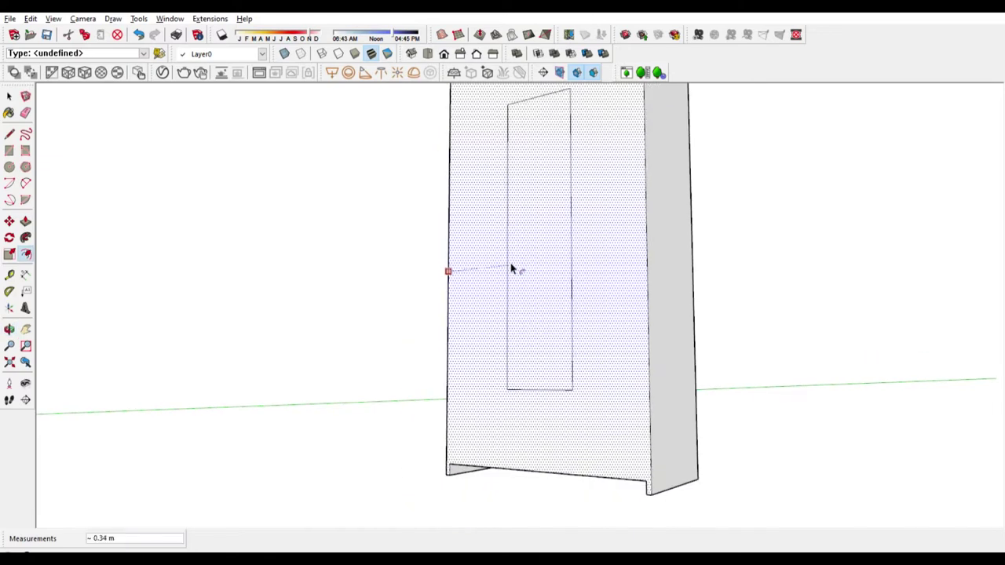
key("Return")
scroll(514, 288, "up", 3)
key("p")
left_click(477, 359)
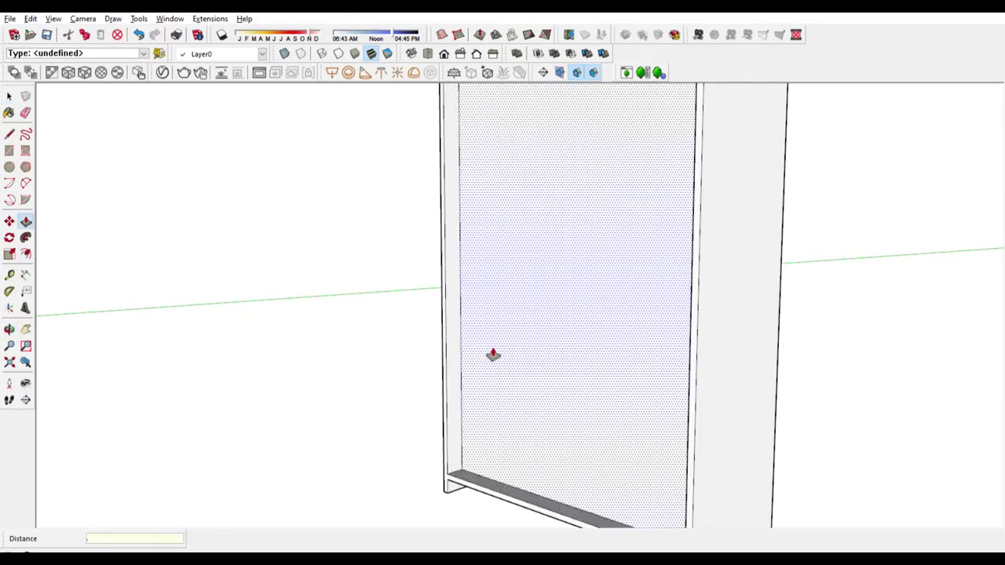
left_click(493, 353)
middle_click_drag(437, 355, 597, 343)
scroll(568, 397, "up", 2)
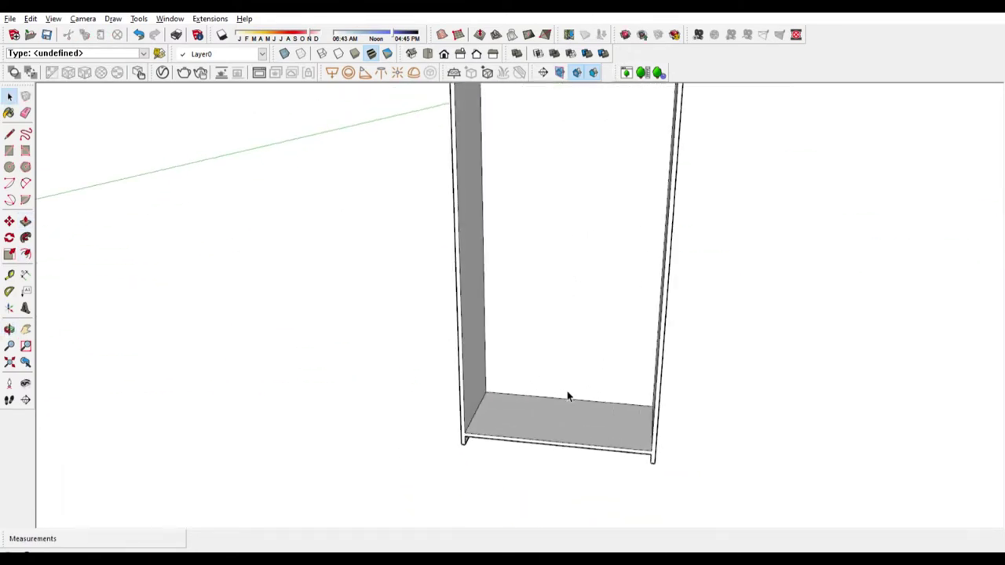
scroll(490, 428, "up", 3)
- Copy the bottom shelf up 0.25 m, then copy it once more higher up
left_click(425, 452)
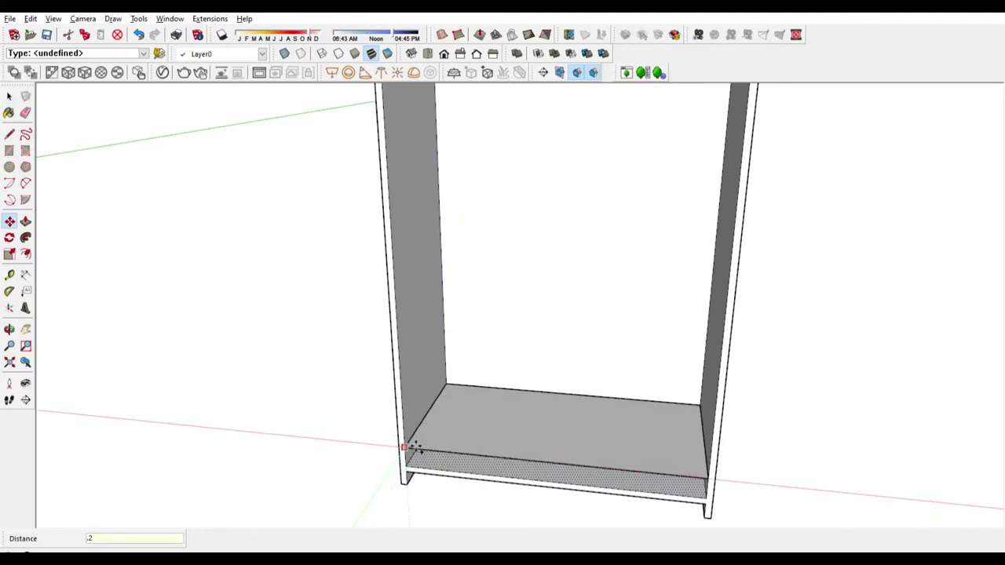
type("5")
key("Return")
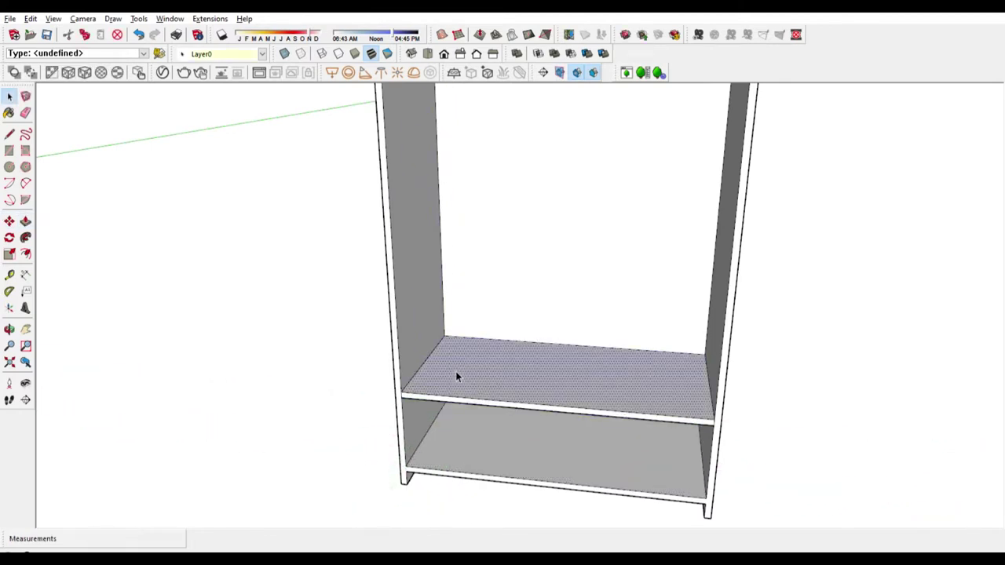
middle_click_drag(461, 377, 422, 384)
left_click(403, 375, "ctrl")
type(".3")
key("Return")
key("p")
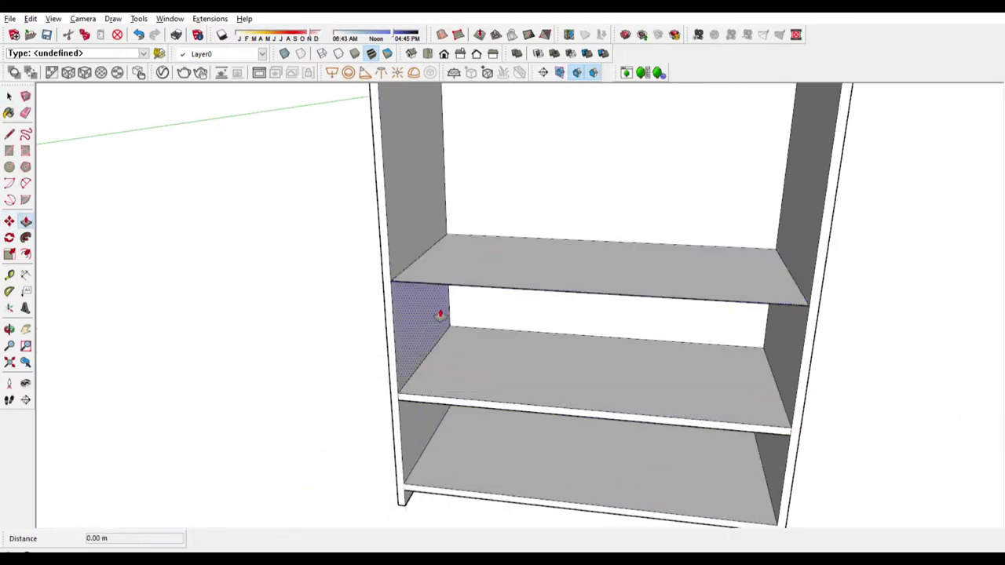
- Copy a side panel into the middle of the cabinet as a vertical divider
mouse_move(446, 240)
middle_mouse_down()
mouse_move(479, 330)
mouse_move(431, 394)
middle_mouse_up()
scroll(479, 329, "down", 3)
key("m")
left_click(424, 395, "ctrl")
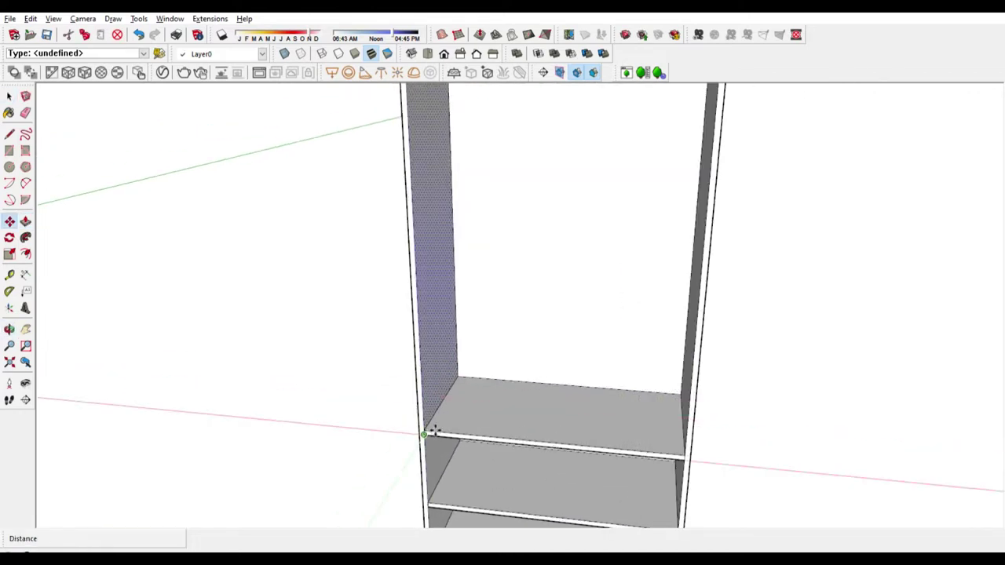
left_click(545, 437)
key("p")
mouse_move(527, 385)
middle_mouse_down()
mouse_move(505, 377)
mouse_move(642, 374)
middle_mouse_up()
key("e")
scroll(539, 314, "up", 3)
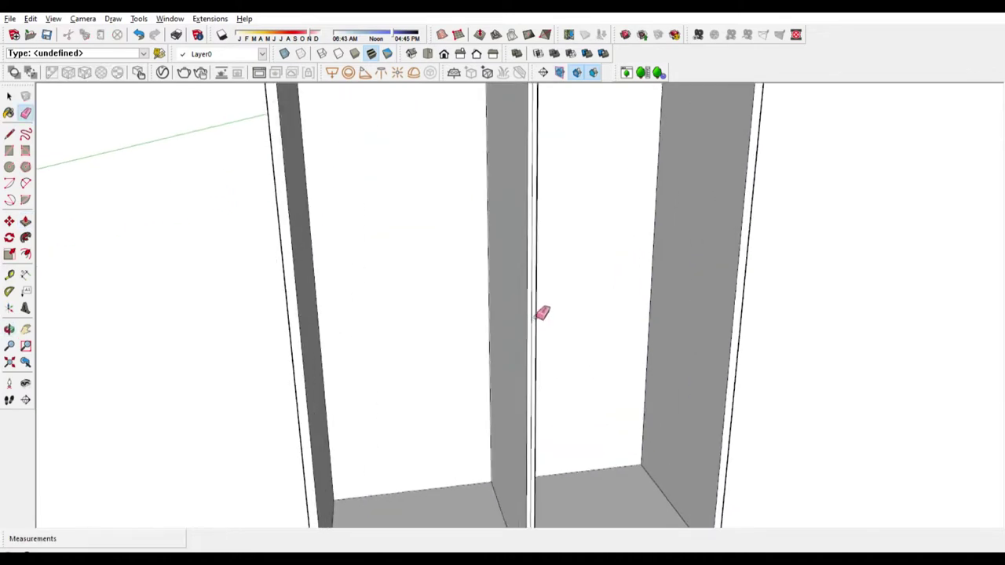
scroll(543, 313, "down", 3)
scroll(542, 314, "down", 3)
middle_click_drag(432, 353, 406, 348)
scroll(460, 269, "up", 2)
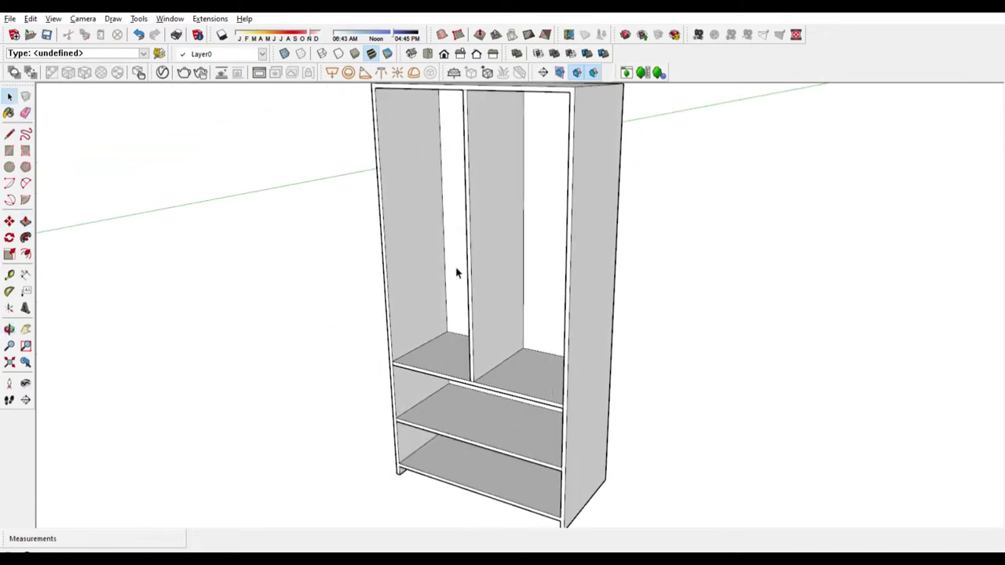
middle_click_drag(460, 270, 436, 271)
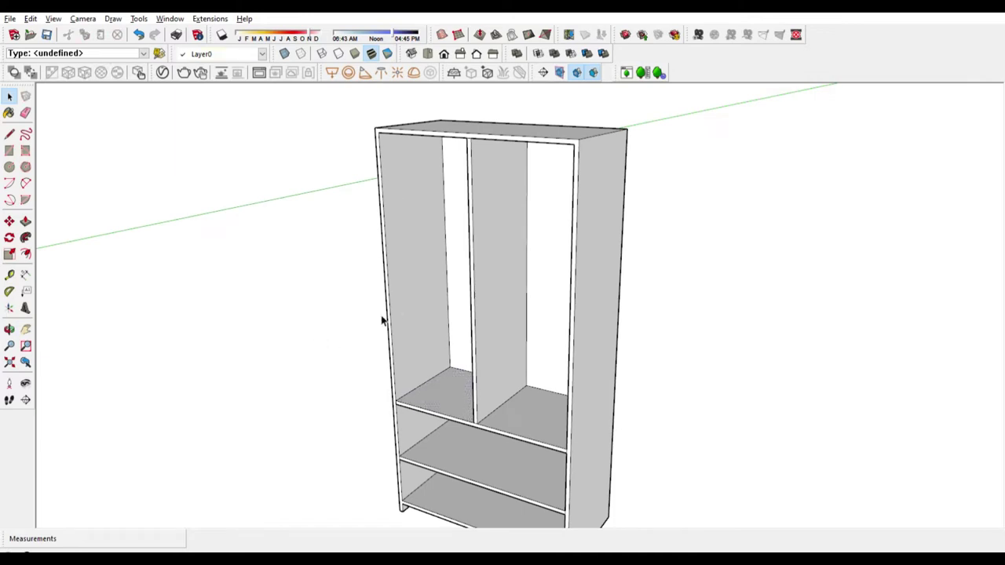
- Divide the compartment's left edge into 2 and array-copy the shelf up into the left compartment
left_click(395, 308)
right_click(395, 307)
left_click(427, 377)
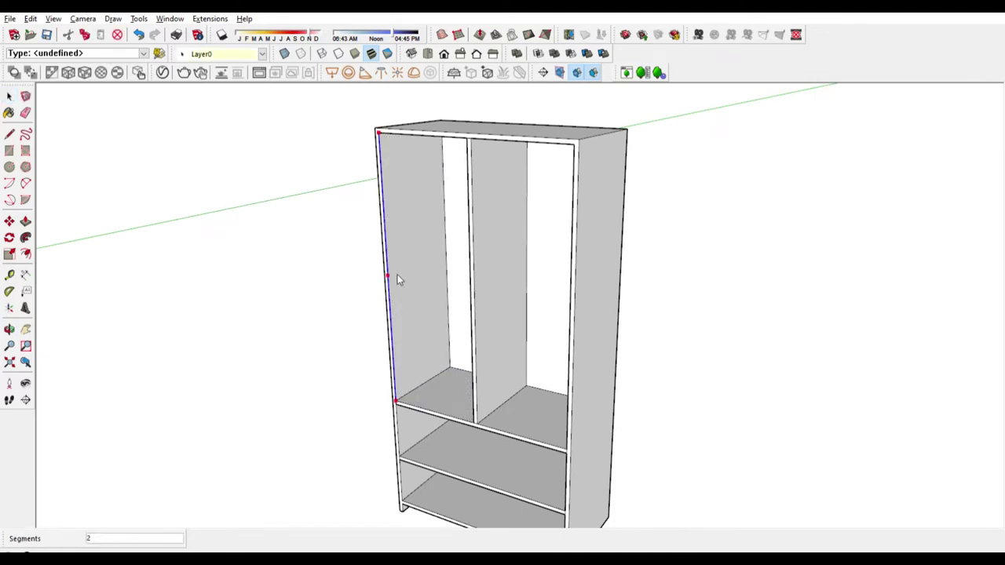
left_click(398, 292)
key("m")
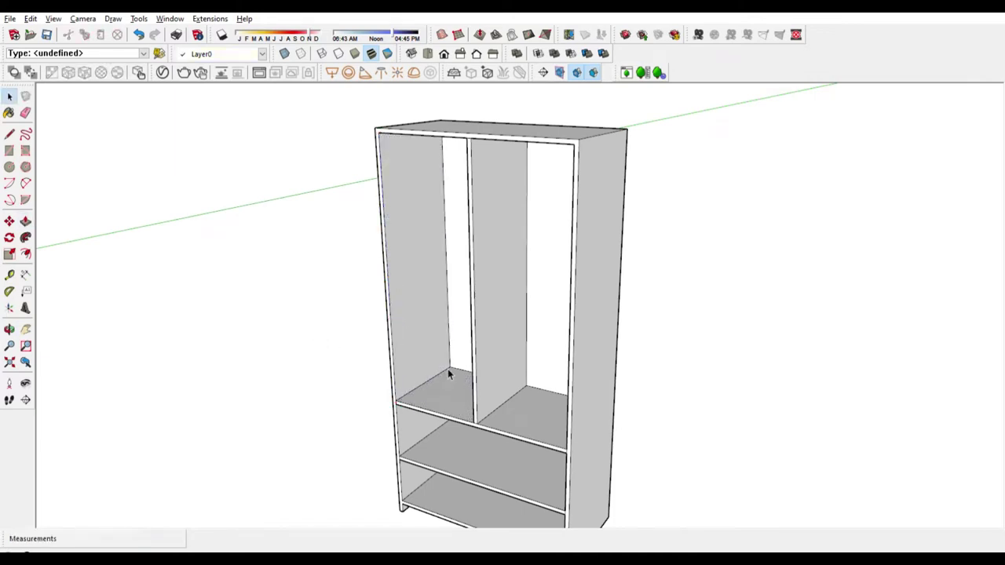
key("space")
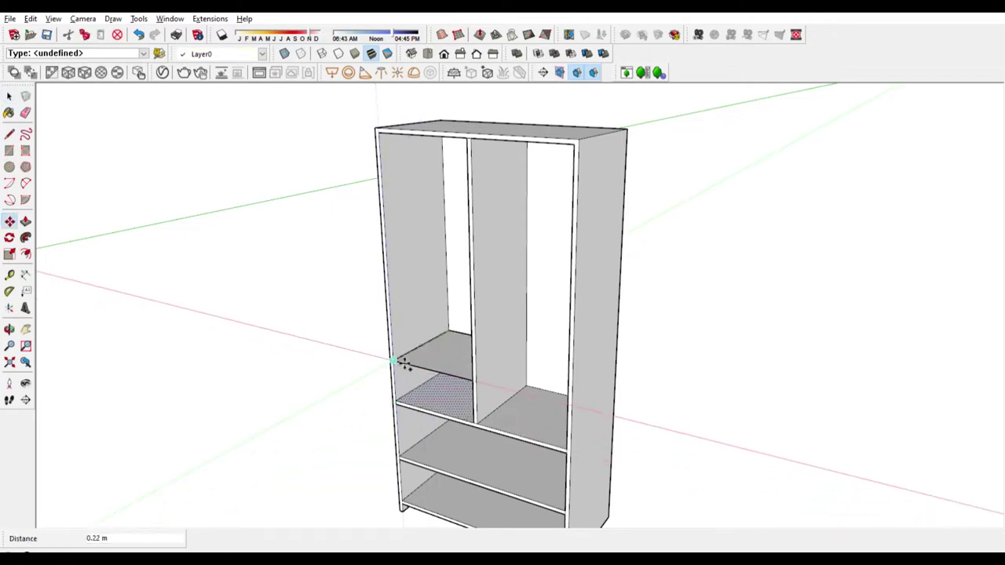
type("4")
key("Return")
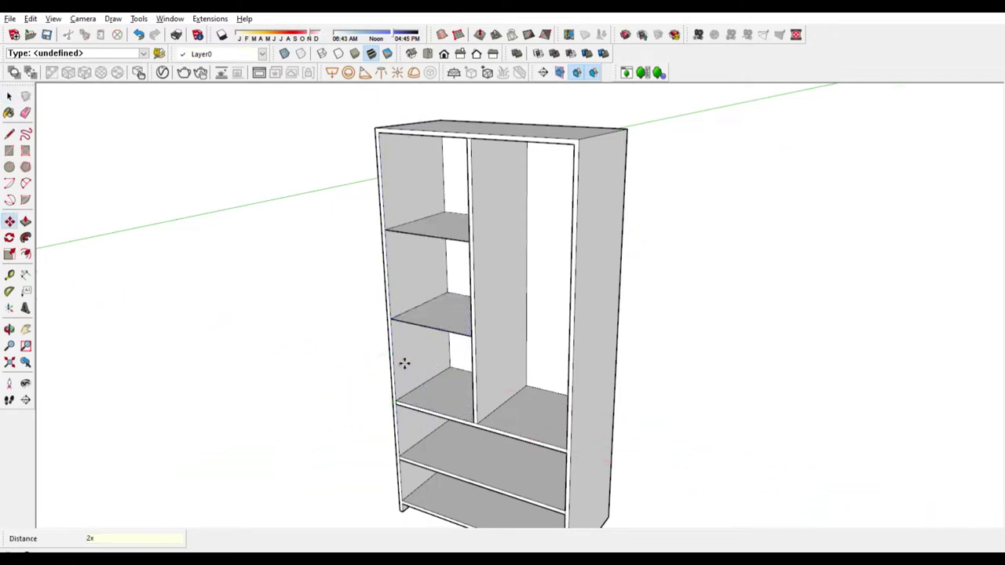
- Trim the divider with Push/Pull so it fits the compartment cleanly
key("p")
scroll(437, 223, "up", 2)
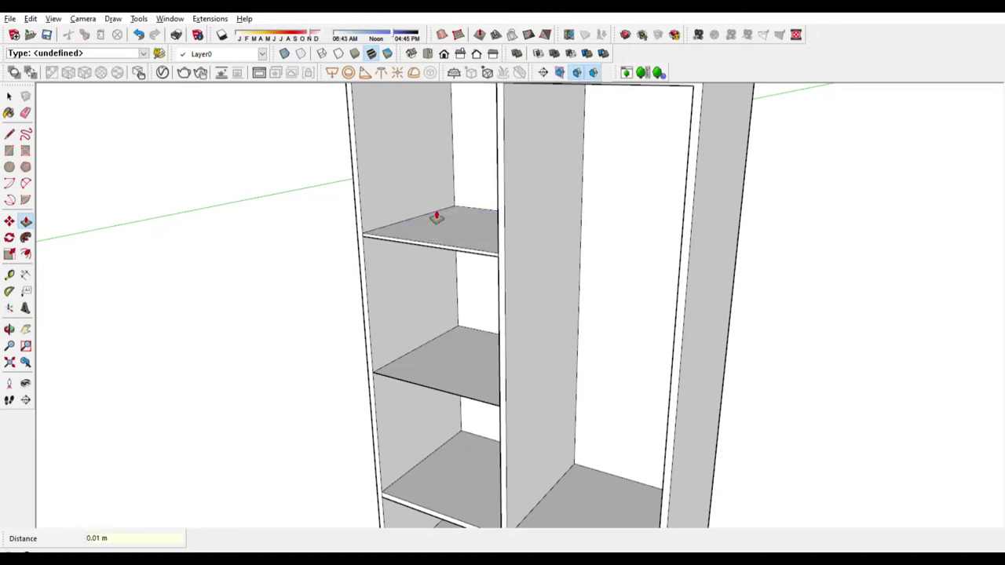
scroll(446, 369, "down", 3)
key("e")
scroll(460, 384, "up", 3)
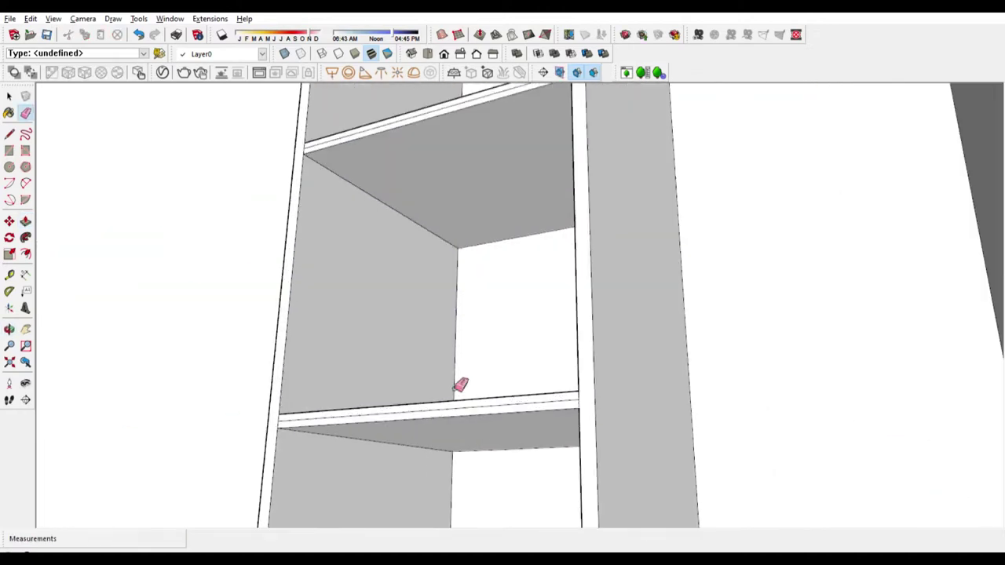
scroll(440, 299, "up", 2)
scroll(423, 215, "down", 2)
scroll(422, 196, "down", 2)
scroll(421, 196, "down", 4)
mouse_move(534, 403)
middle_mouse_down()
mouse_move(483, 417)
mouse_move(427, 354)
middle_mouse_up()
scroll(427, 354, "down", 3)
key("p")
scroll(444, 215, "up", 3)
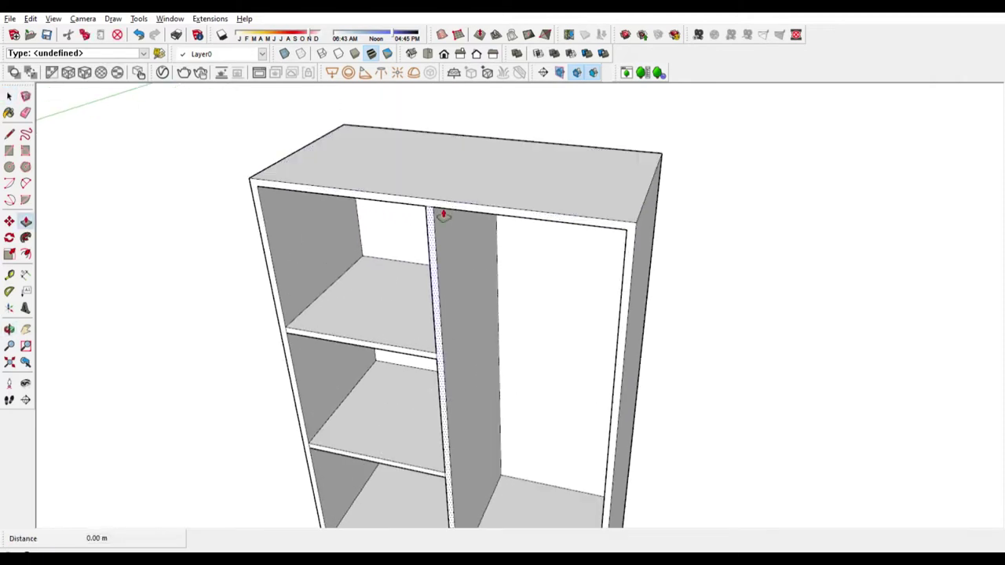
scroll(432, 314, "down", 3)
scroll(453, 277, "up", 4)
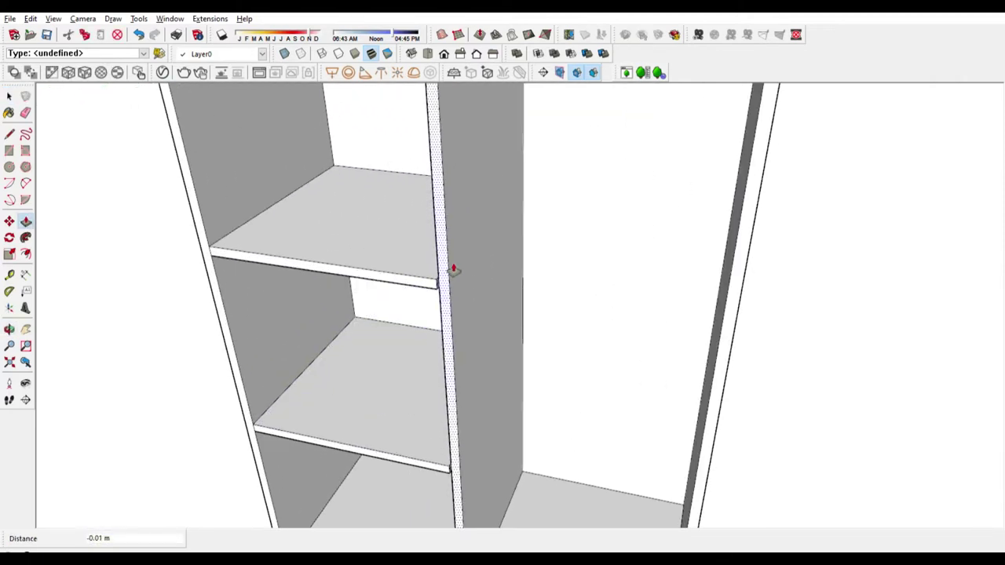
key("Return")
- Erase the leftover stray edges around the new shelves
scroll(450, 424, "down", 2)
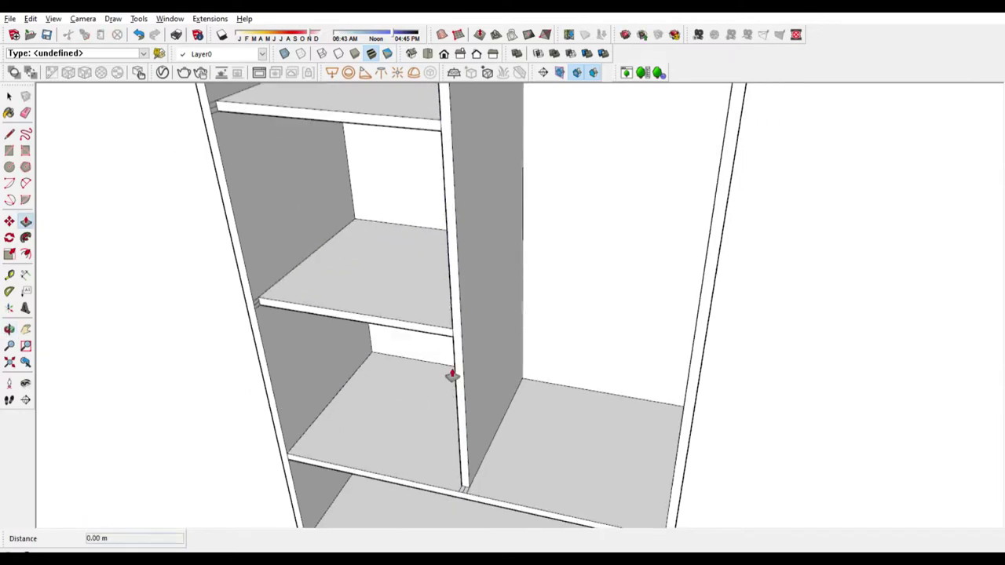
key("e")
scroll(260, 308, "up", 2)
scroll(370, 340, "down", 3)
scroll(450, 366, "up", 4)
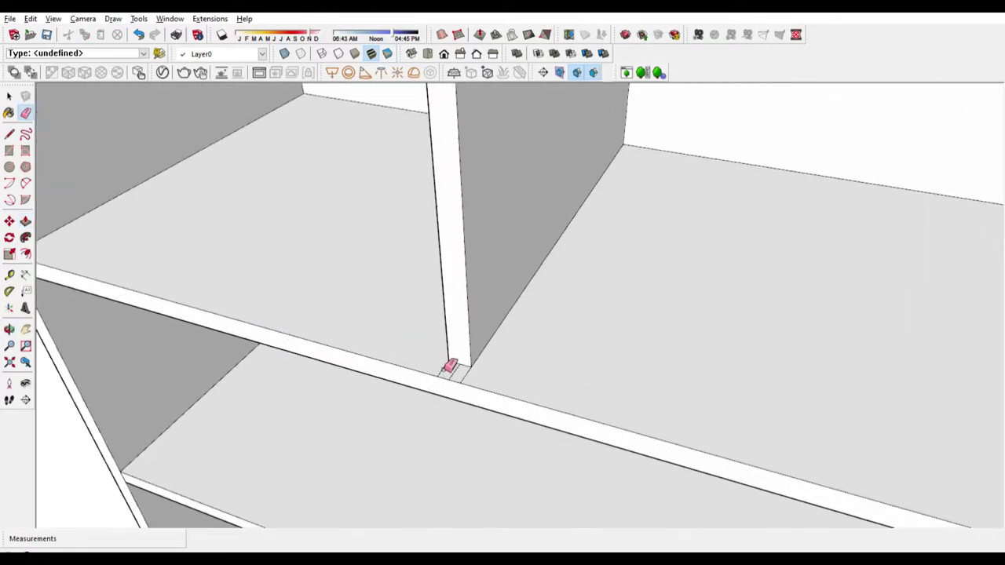
- Draw a line along the shelf edge and place a guide 0.02 m in from it
key("l")
left_click(475, 365)
mouse_move(474, 364)
middle_mouse_down()
mouse_move(401, 223)
mouse_move(524, 261)
mouse_move(512, 266)
middle_mouse_up()
key("t")
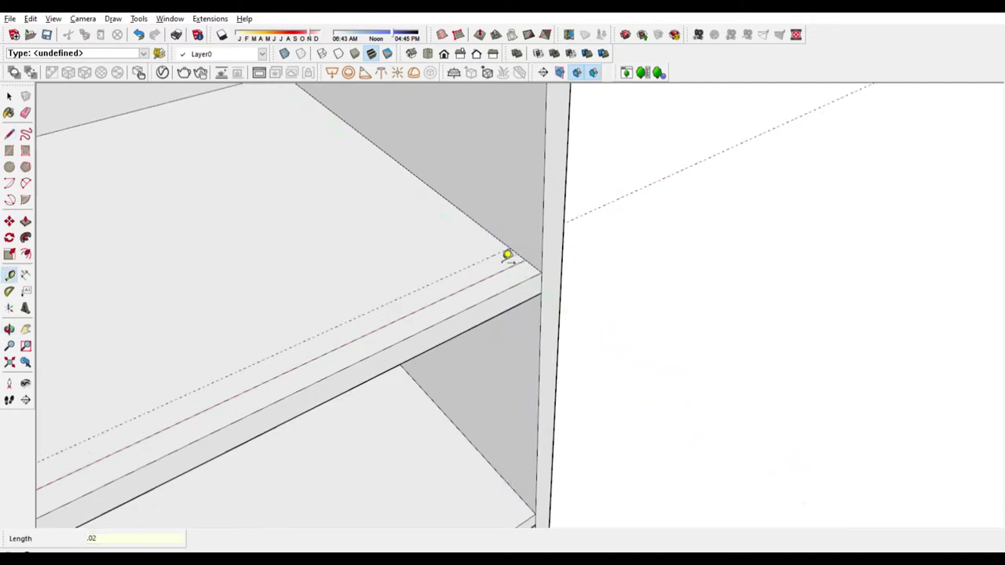
scroll(512, 248, "down", 2)
middle_click_drag(447, 285, 529, 301)
- Raise the strip beside the divider 0.25 m to form the drawer board
key("p")
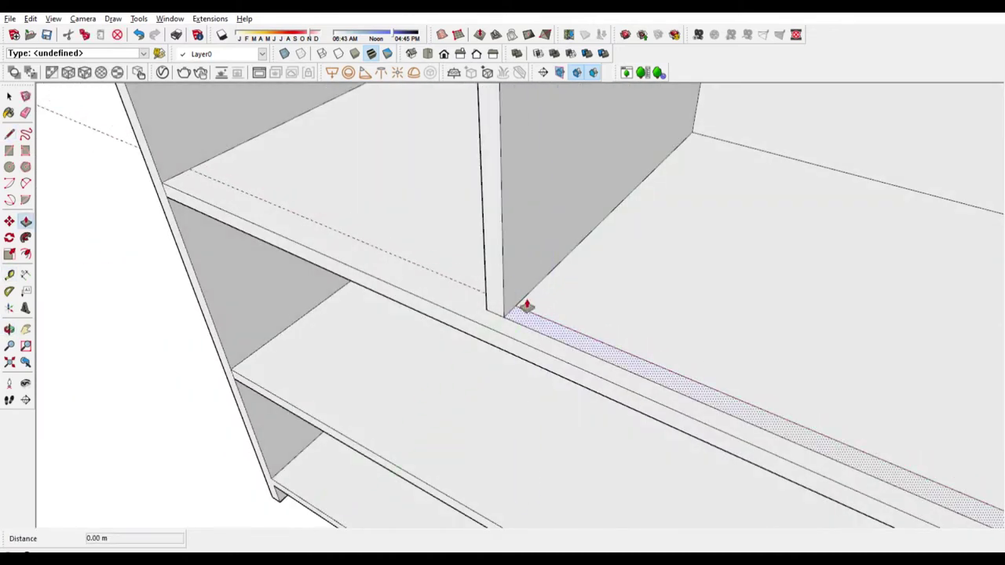
left_click(528, 292)
key("Return")
scroll(527, 292, "up", 5)
middle_click_drag(527, 292, 326, 266)
key("space")
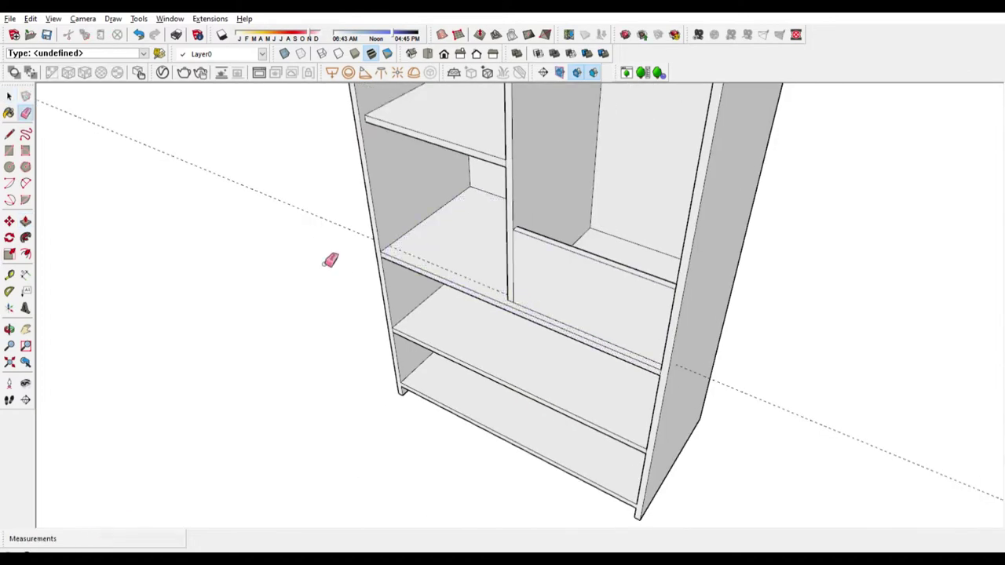
mouse_move(346, 327)
middle_mouse_down()
mouse_move(433, 333)
mouse_move(523, 162)
mouse_move(558, 294)
middle_mouse_up()
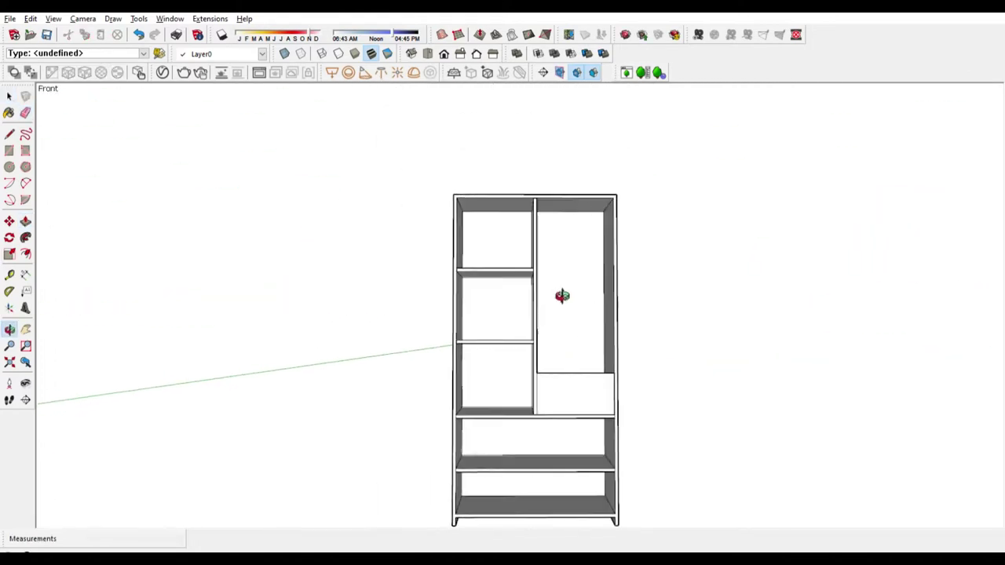
scroll(597, 378, "up", 3)
scroll(596, 378, "up", 2)
- Adjust the lower-right board's face with Push/Pull
key("p")
left_click(603, 372)
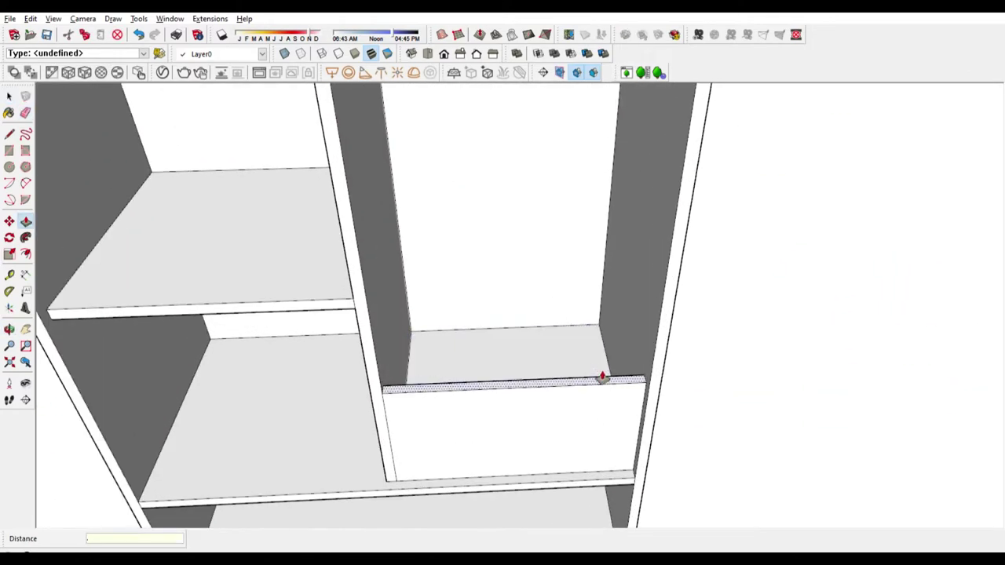
scroll(601, 378, "down", 3)
mouse_move(636, 286)
middle_mouse_down()
mouse_move(440, 307)
mouse_move(627, 336)
mouse_move(471, 366)
mouse_move(560, 292)
mouse_move(509, 159)
middle_mouse_up()
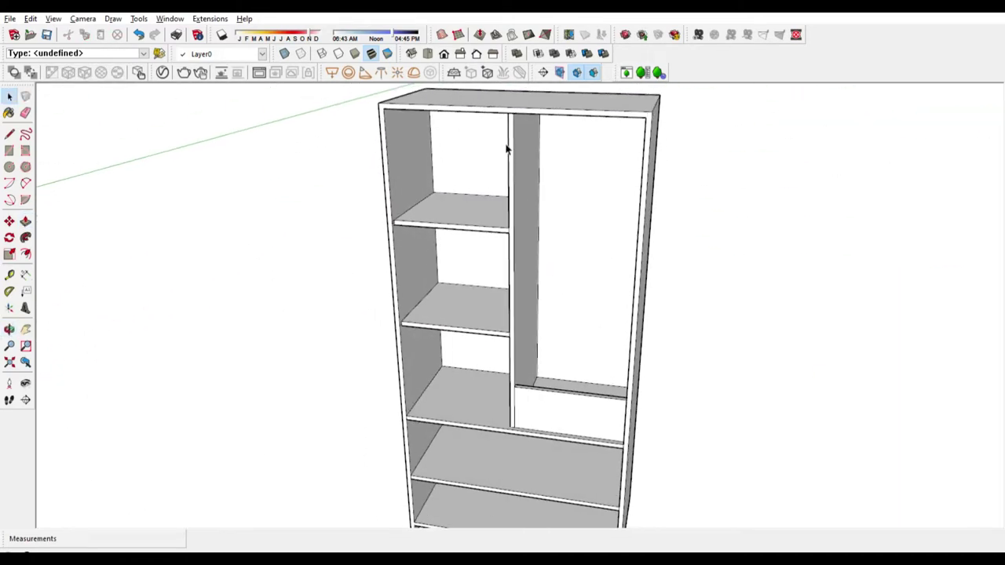
scroll(487, 151, "down", 2)
left_click(9, 150)
mouse_move(550, 283)
middle_mouse_down()
mouse_move(583, 293)
mouse_move(659, 366)
middle_mouse_up()
- Draw an upright rectangle and extrude it into a 0.02 m thick panel
left_click(626, 380)
left_click(773, 124)
key("space")
middle_click_drag(773, 124, 700, 243)
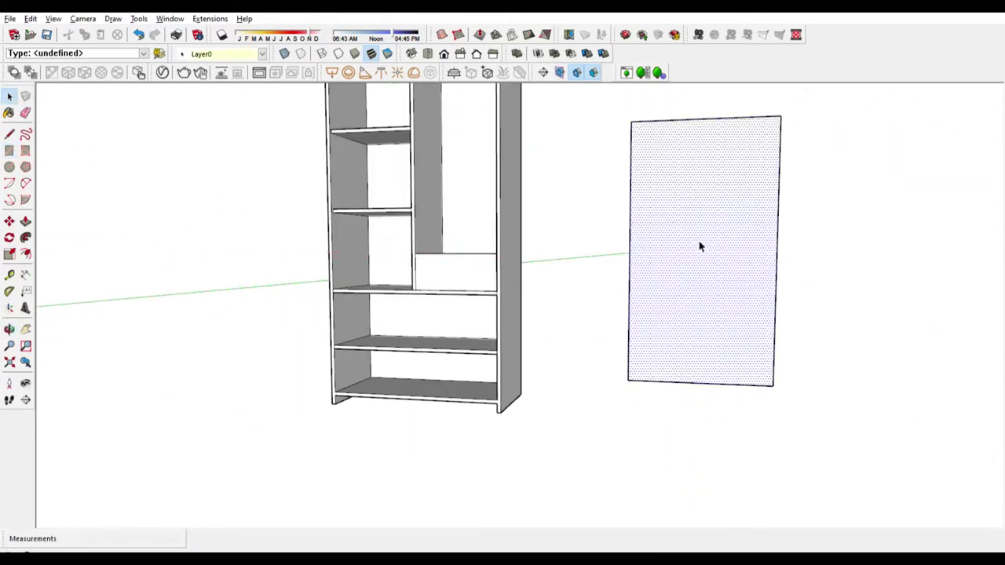
left_click(700, 243)
double_click(713, 297)
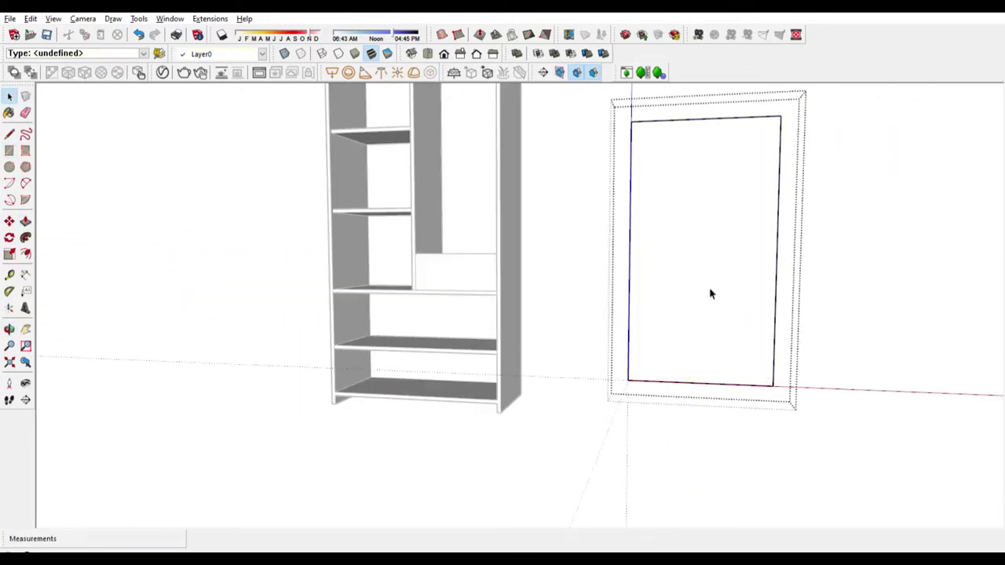
key("p")
left_click(699, 306)
key("space")
mouse_move(589, 307)
middle_mouse_down()
mouse_move(664, 220)
mouse_move(686, 306)
mouse_move(584, 299)
middle_mouse_up()
key("p")
left_click(614, 288)
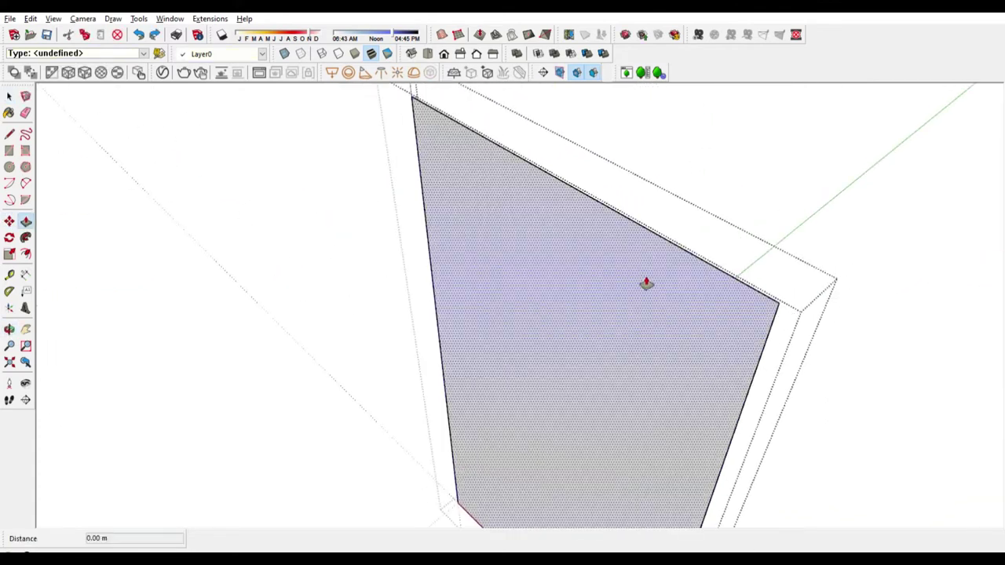
key("space")
scroll(530, 321, "down", 5)
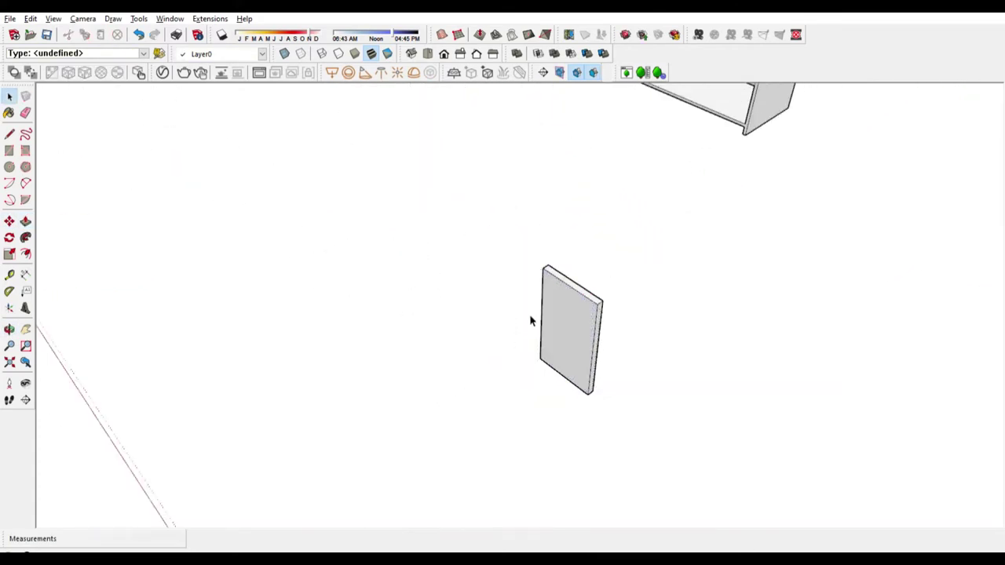
- Move the panel against the front of the cabinet's upper-left section
key("m")
scroll(647, 354, "up", 5)
scroll(659, 372, "down", 4)
left_click(660, 372)
scroll(635, 236, "down", 3)
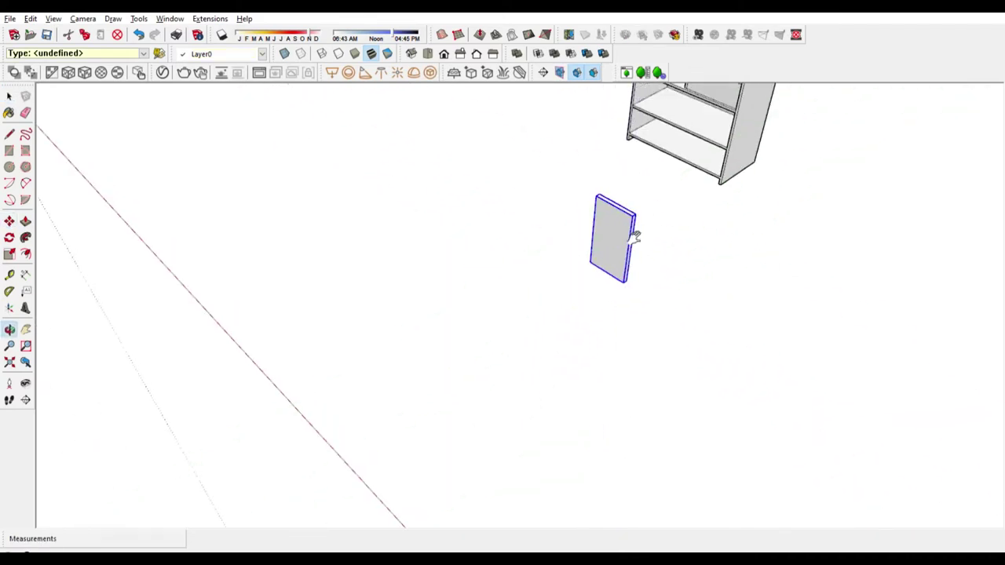
scroll(612, 330, "up", 3)
scroll(597, 422, "up", 5)
mouse_move(477, 274)
middle_mouse_down()
mouse_move(731, 385)
mouse_move(554, 359)
middle_mouse_up()
left_click(578, 403)
mouse_move(579, 404)
middle_mouse_down()
mouse_move(426, 346)
mouse_move(263, 303)
middle_mouse_up()
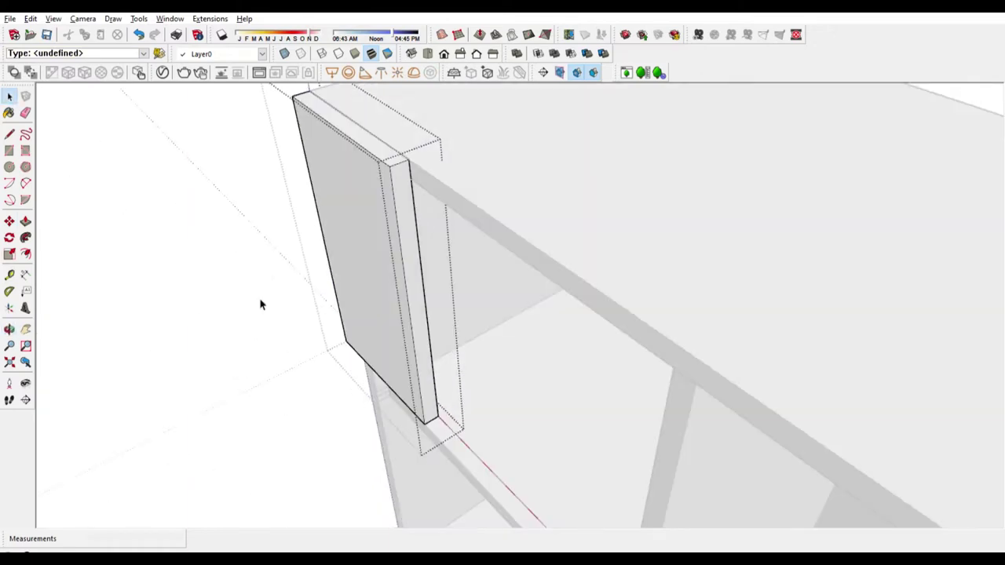
- Stretch the panel sideways to door width across the left half
key("p")
scroll(483, 244, "up", 5)
left_click(483, 244)
scroll(483, 245, "down", 3)
scroll(660, 244, "down", 3)
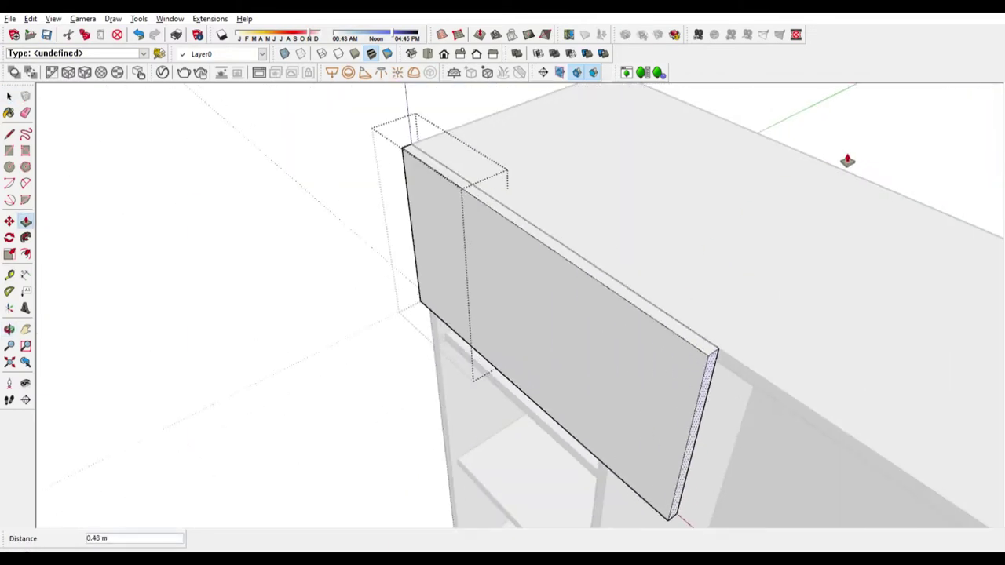
mouse_move(854, 170)
middle_mouse_down()
mouse_move(693, 209)
mouse_move(636, 264)
mouse_move(673, 400)
mouse_move(713, 371)
mouse_move(668, 329)
middle_mouse_up()
scroll(651, 321, "down", 3)
left_click(651, 322)
key("space")
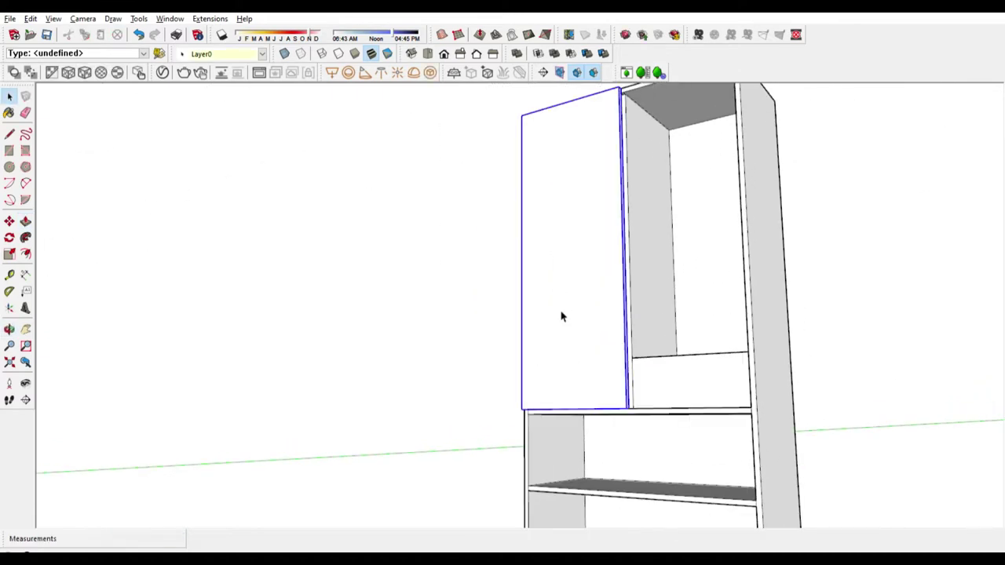
- Copy the door with Move and place the copy beside the first along the cabinet top
key("m")
scroll(567, 314, "up", 4)
left_click(568, 314)
scroll(568, 315, "down", 5)
mouse_move(471, 386)
middle_mouse_down()
mouse_move(489, 258)
mouse_move(758, 354)
middle_mouse_up()
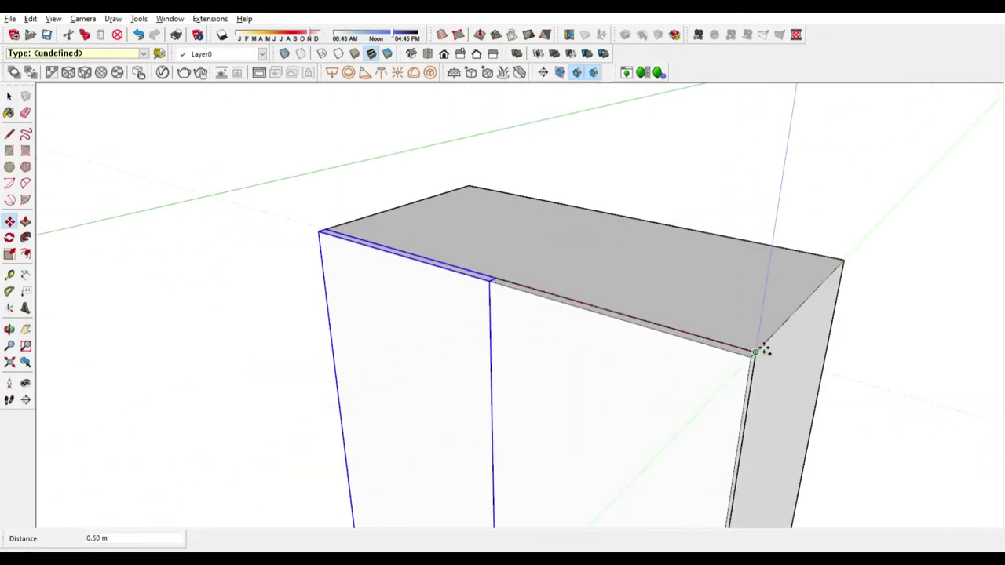
- Nudge the door copy's edge up against the cabinet divider
middle_click_drag(232, 246, 501, 301)
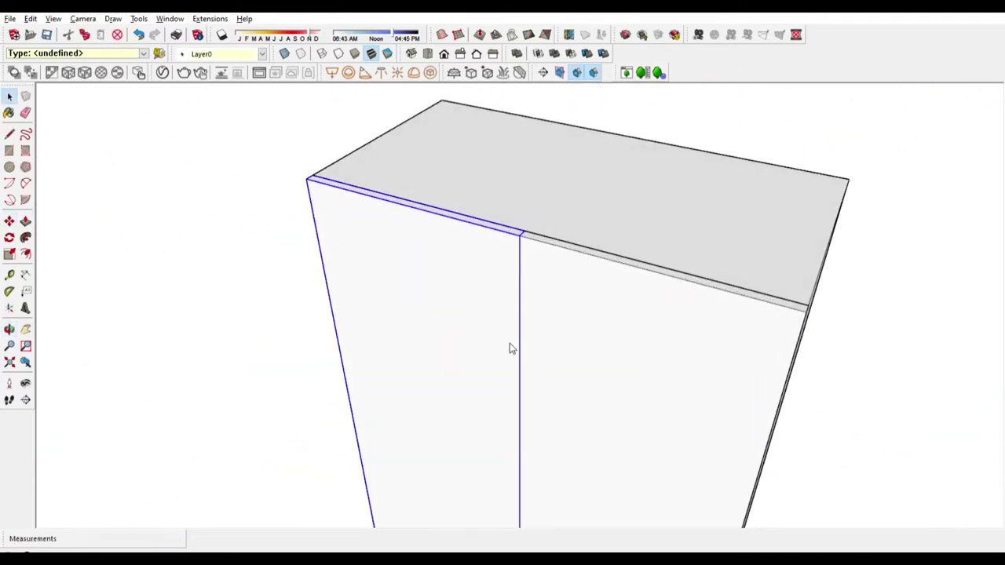
scroll(553, 330, "up", 3)
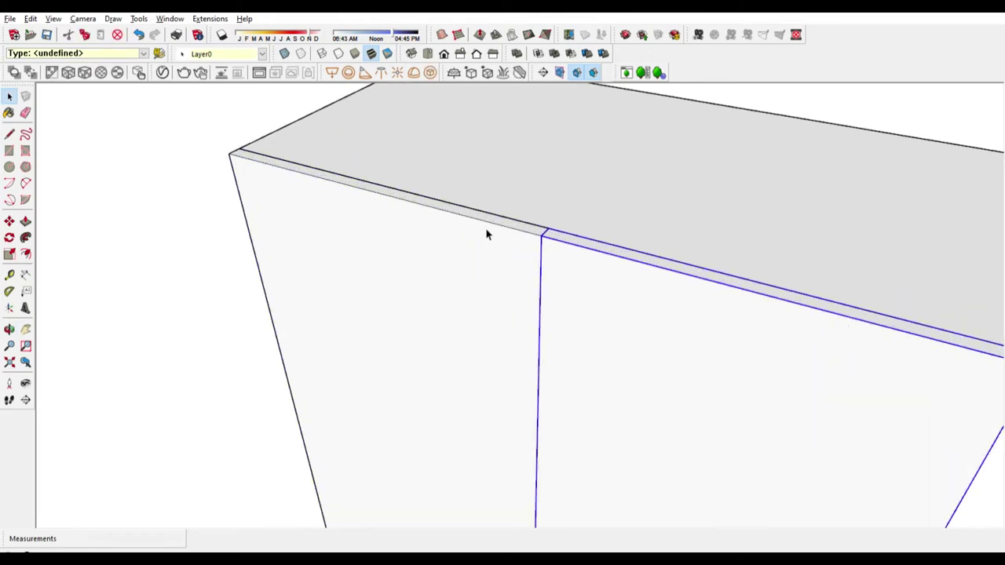
middle_click_drag(483, 229, 706, 296)
scroll(707, 296, "up", 5)
middle_click_drag(655, 234, 682, 334)
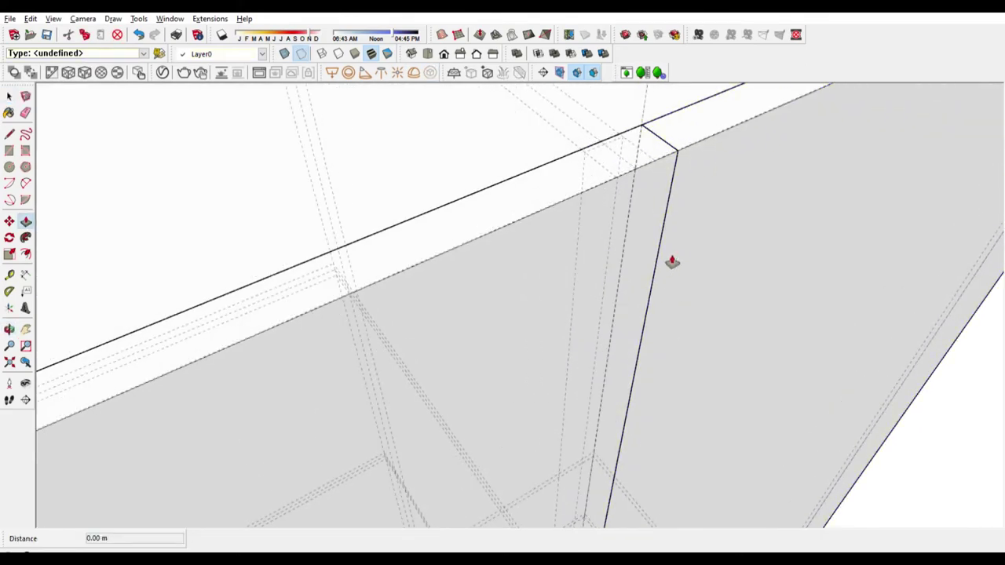
scroll(663, 263, "down", 4)
scroll(683, 251, "up", 3)
scroll(660, 237, "up", 2)
scroll(767, 242, "down", 3)
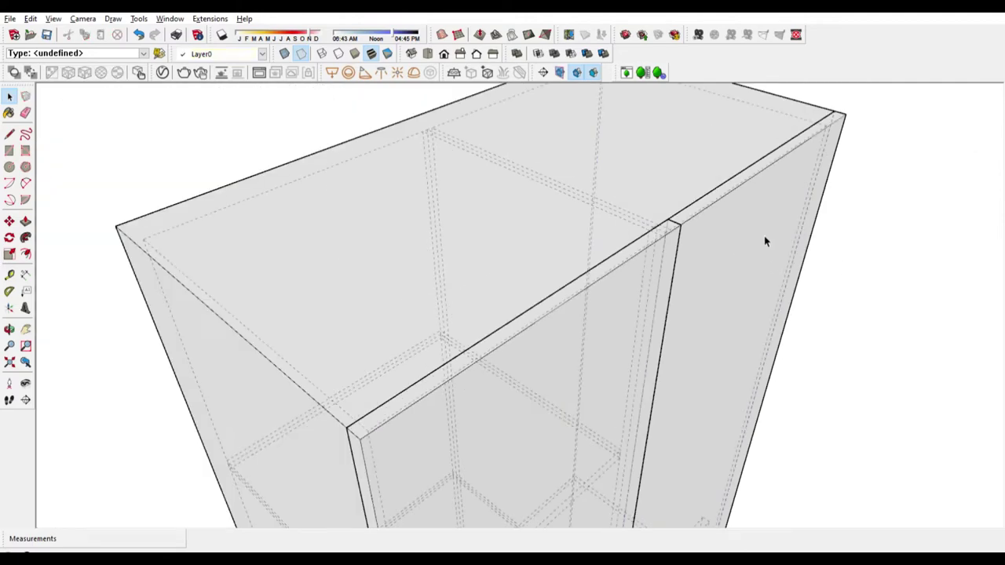
key("m")
scroll(685, 239, "up", 2)
scroll(700, 225, "down", 3)
key("space")
mouse_move(666, 307)
middle_mouse_down()
mouse_move(491, 317)
mouse_move(794, 275)
middle_mouse_up()
scroll(801, 317, "up", 3)
scroll(749, 241, "up", 2)
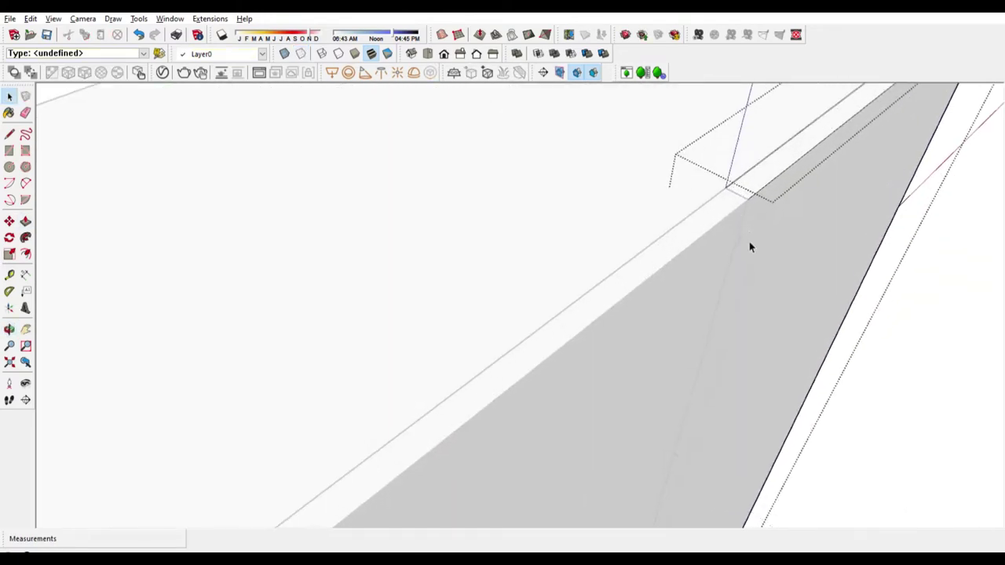
key("m")
scroll(743, 221, "up", 1)
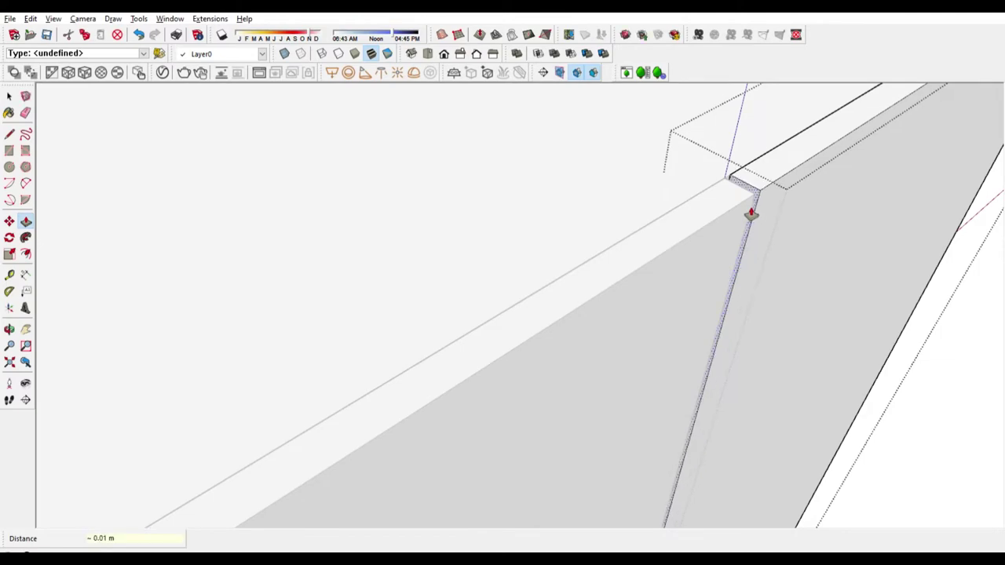
scroll(751, 214, "down", 3)
key("space")
mouse_move(835, 303)
middle_mouse_down()
mouse_move(411, 287)
mouse_move(359, 259)
middle_mouse_up()
key("m")
scroll(453, 227, "up", 3)
scroll(463, 227, "down", 2)
mouse_move(476, 228)
middle_mouse_down()
mouse_move(385, 258)
mouse_move(502, 290)
mouse_move(434, 231)
mouse_move(527, 395)
middle_mouse_up()
scroll(605, 376, "down", 3)
middle_click_drag(606, 377, 606, 385)
scroll(509, 376, "up", 1)
key("space")
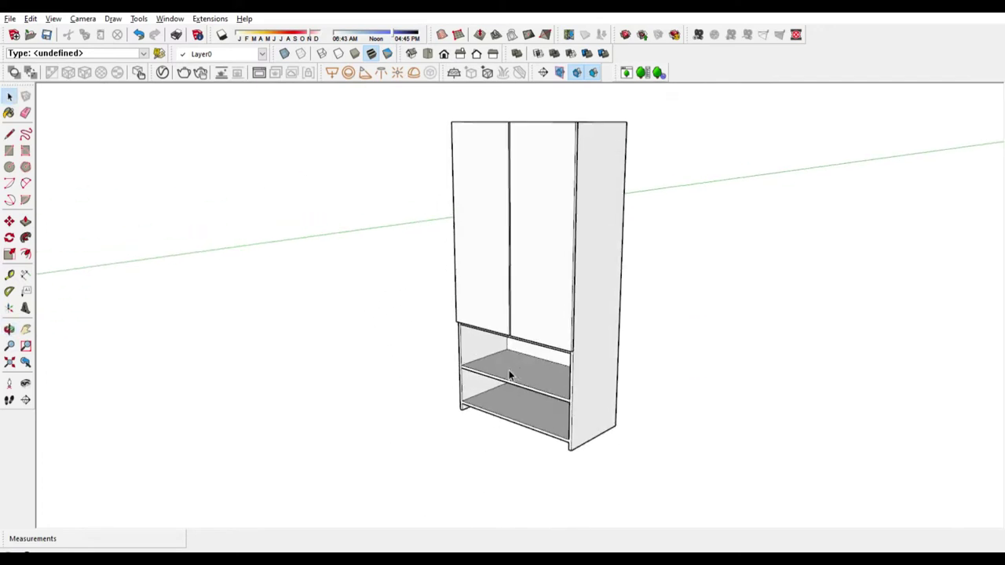
- Select the U-shaped lower shelf piece and move it out left of the cabinet
scroll(508, 376, "up", 3)
scroll(539, 281, "up", 2)
middle_click_drag(539, 280, 610, 269)
left_click(611, 269)
scroll(714, 249, "up", 1)
scroll(713, 250, "down", 2)
key("m")
left_click_drag(752, 274, 426, 329)
mouse_move(426, 330)
middle_mouse_down()
mouse_move(482, 311)
mouse_move(505, 353)
middle_mouse_up()
scroll(490, 286, "up", 2)
key("l")
key("space")
scroll(393, 206, "down", 1)
key("e")
mouse_move(392, 205)
middle_mouse_down()
mouse_move(460, 197)
mouse_move(377, 228)
middle_mouse_up()
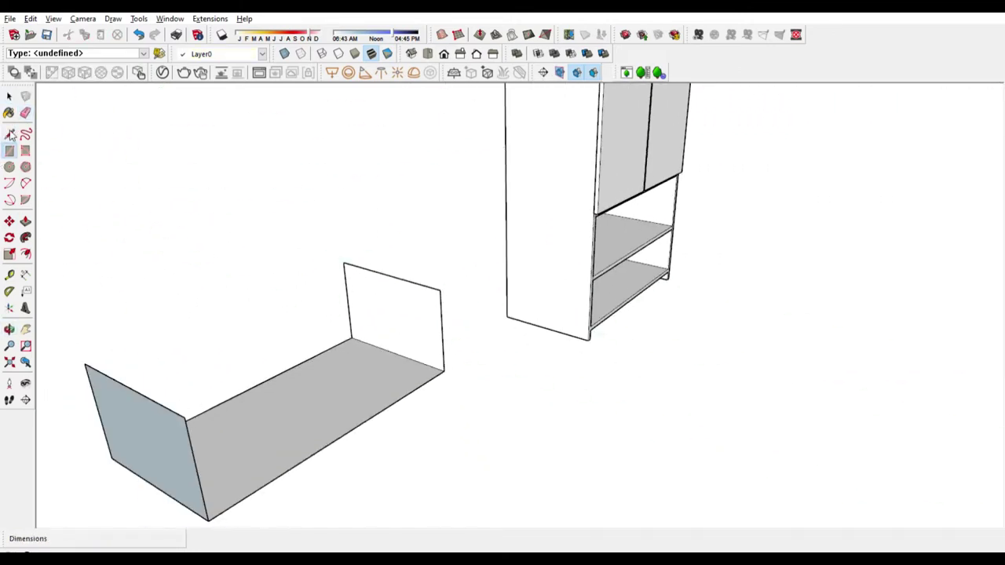
- Close the top of the separated shelf piece with a face to make a solid box
left_click(442, 290)
middle_click_drag(442, 290, 314, 337)
key("space")
triple_click(308, 361)
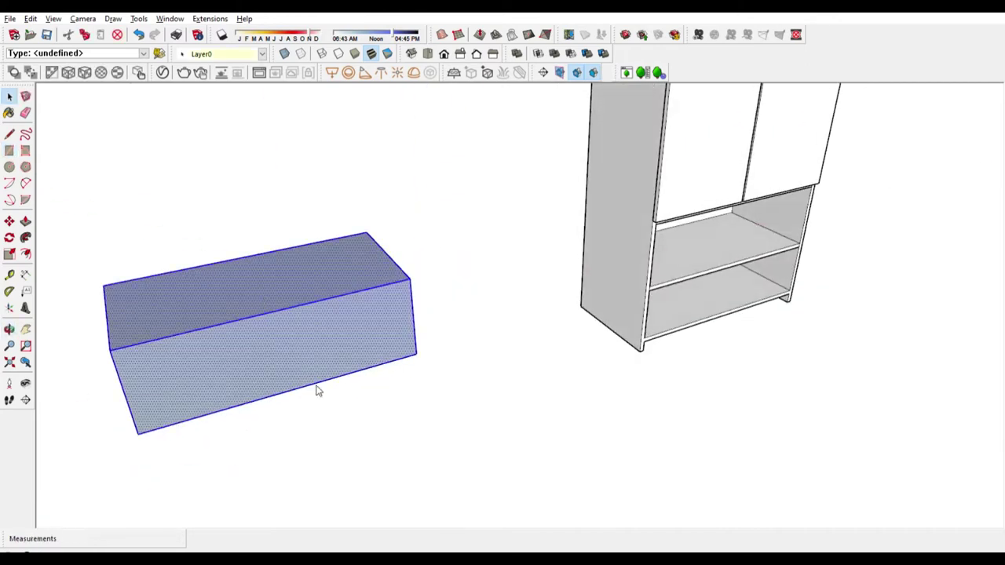
middle_click_drag(430, 437, 573, 439)
- Offset the box's top face by 0.02 and push the inner face down to hollow it
key("f")
left_click(291, 280)
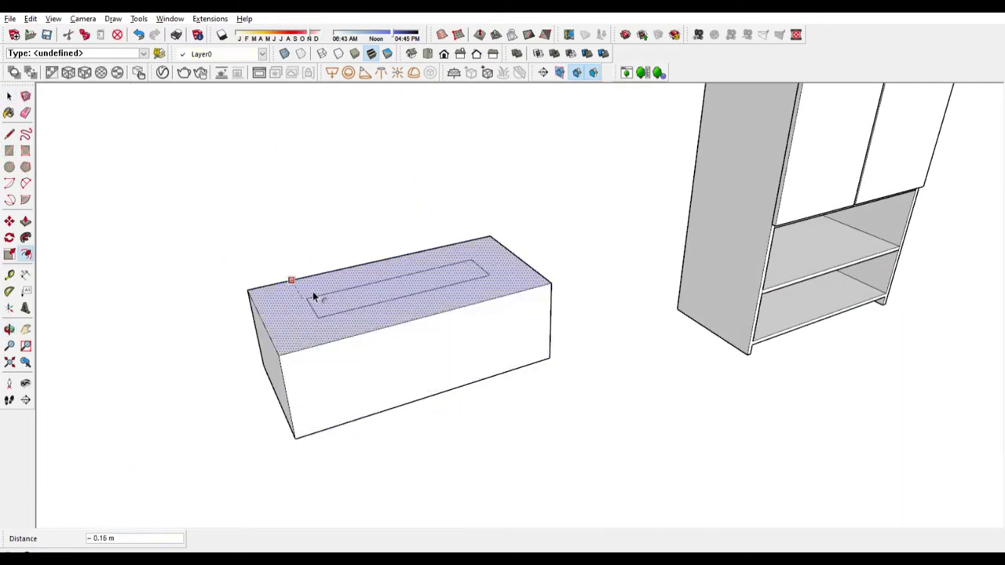
type(".2")
key("Return")
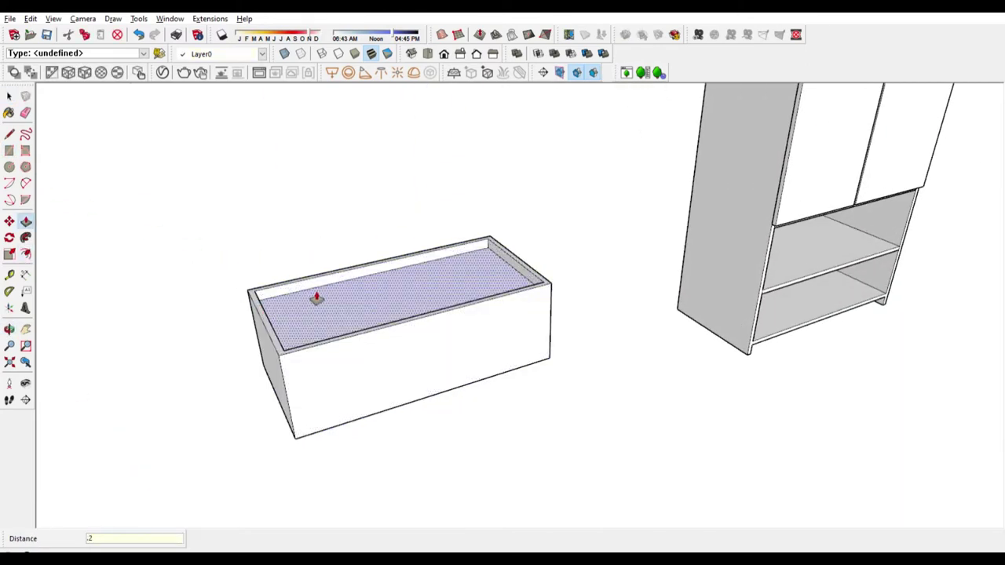
key("Return")
key("space")
middle_click_drag(507, 467, 482, 363)
scroll(510, 315, "up", 3)
middle_click_drag(548, 236, 533, 259)
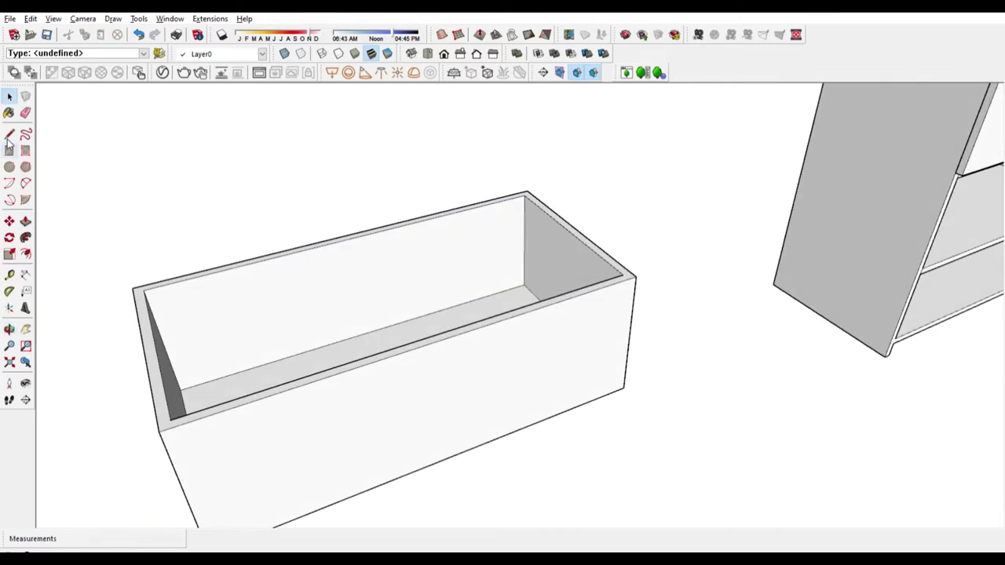
left_click(9, 150)
scroll(585, 271, "up", 2)
- Place a tape-measure guide 0.02 m from the top edge of the drawer front
scroll(611, 292, "down", 2)
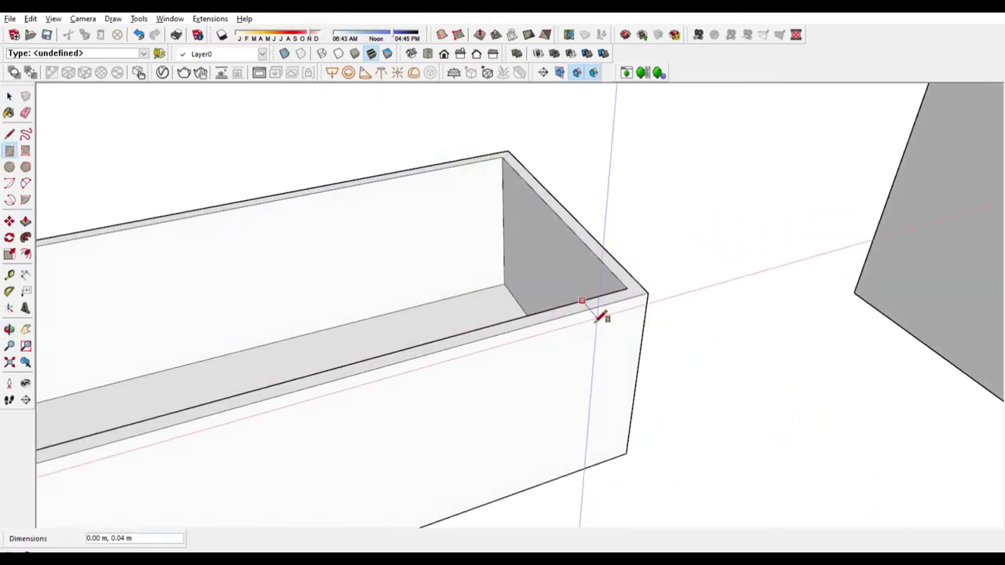
key("ctrl+z")
key("ctrl+y")
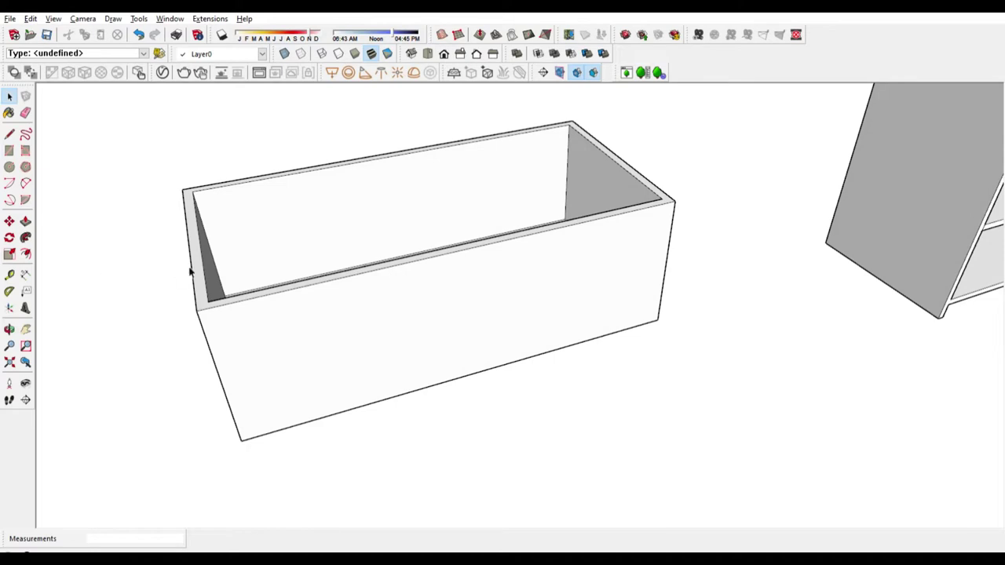
key("t")
scroll(337, 282, "up", 3)
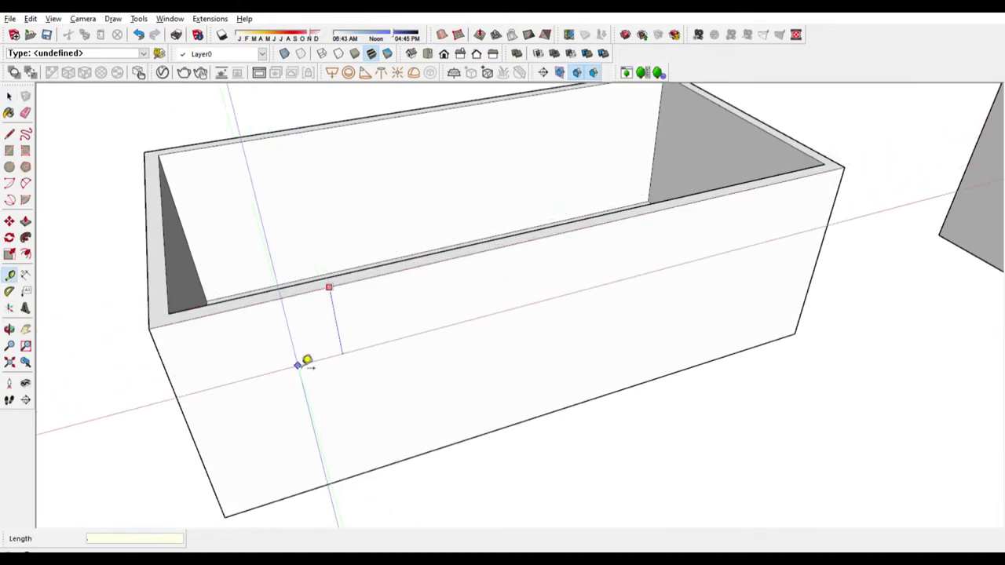
middle_click_drag(307, 357, 212, 357)
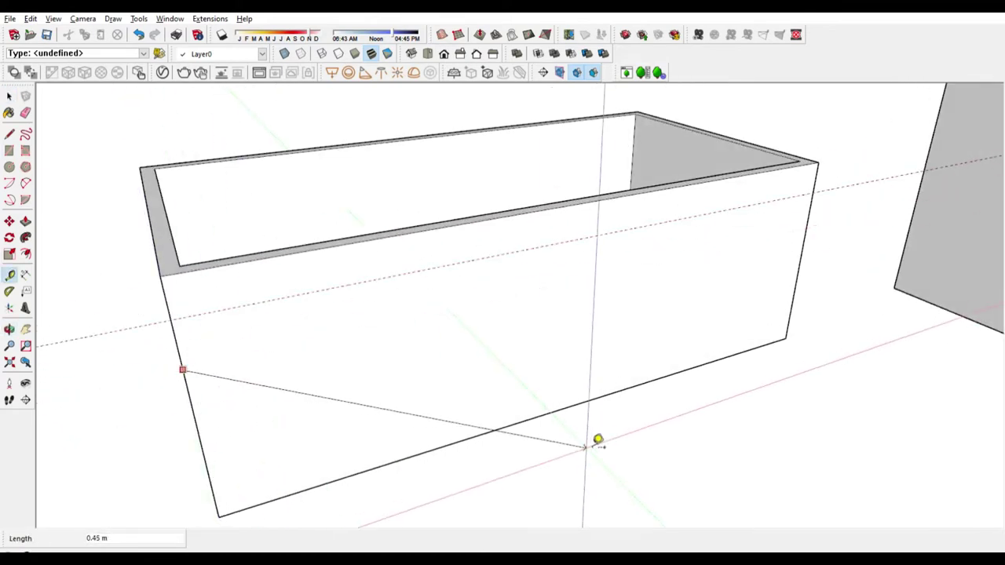
scroll(565, 206, "up", 2)
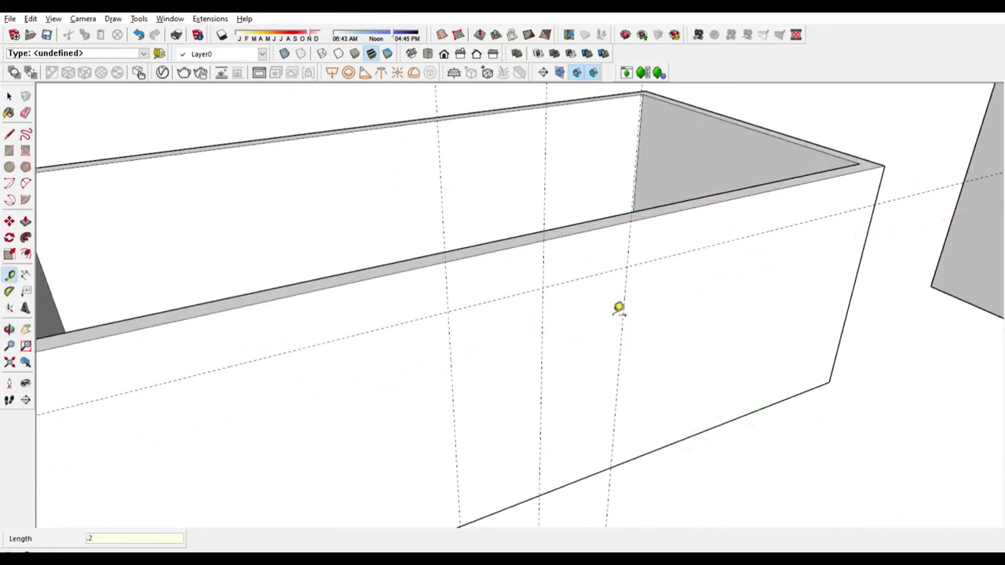
key("Return")
scroll(350, 290, "down", 2)
scroll(484, 348, "up", 3)
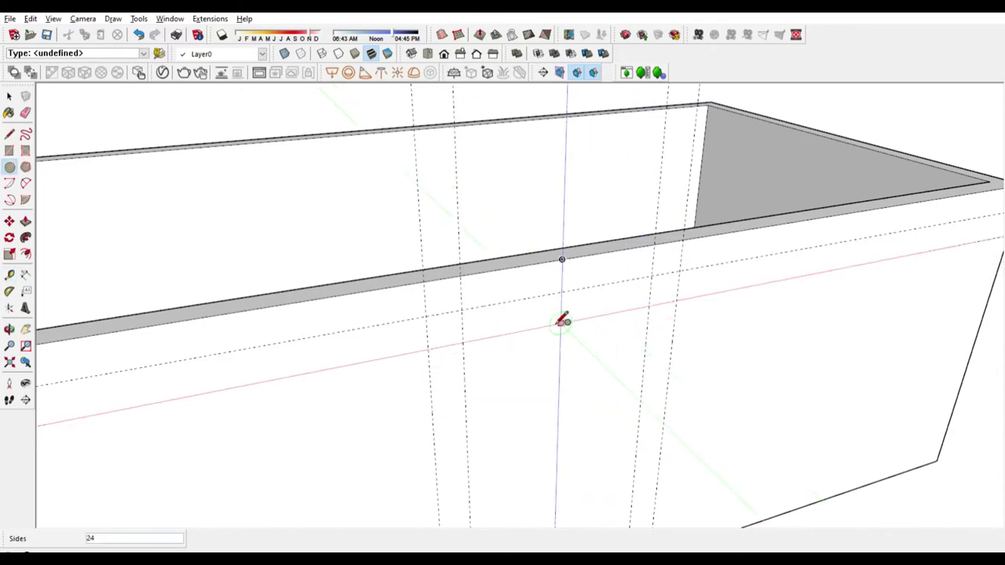
scroll(562, 320, "up", 2)
- Draw two small circles joined by a line on the front, then erase the inner arcs into one notch
left_click(472, 345)
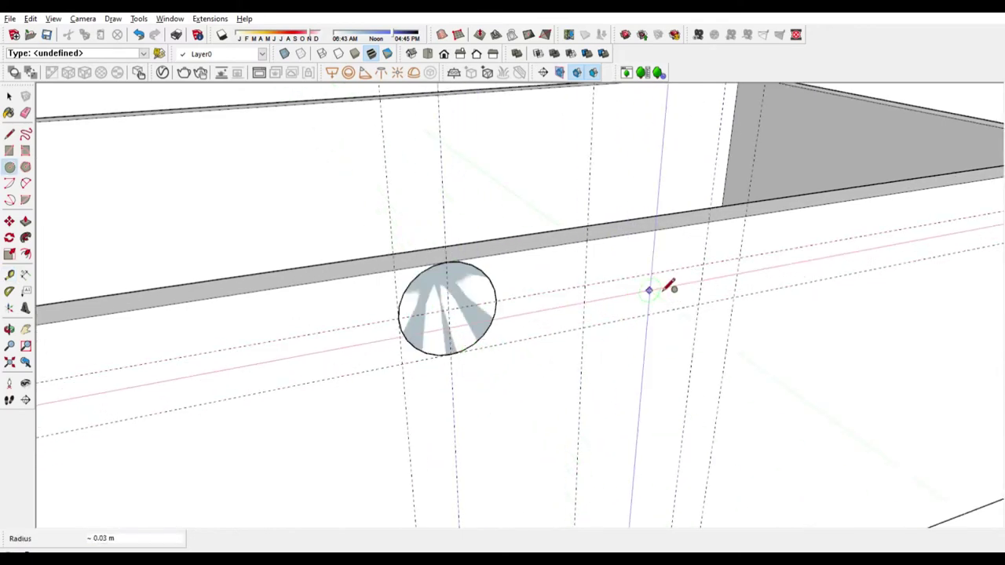
left_click(725, 274)
middle_click_drag(707, 283, 638, 330)
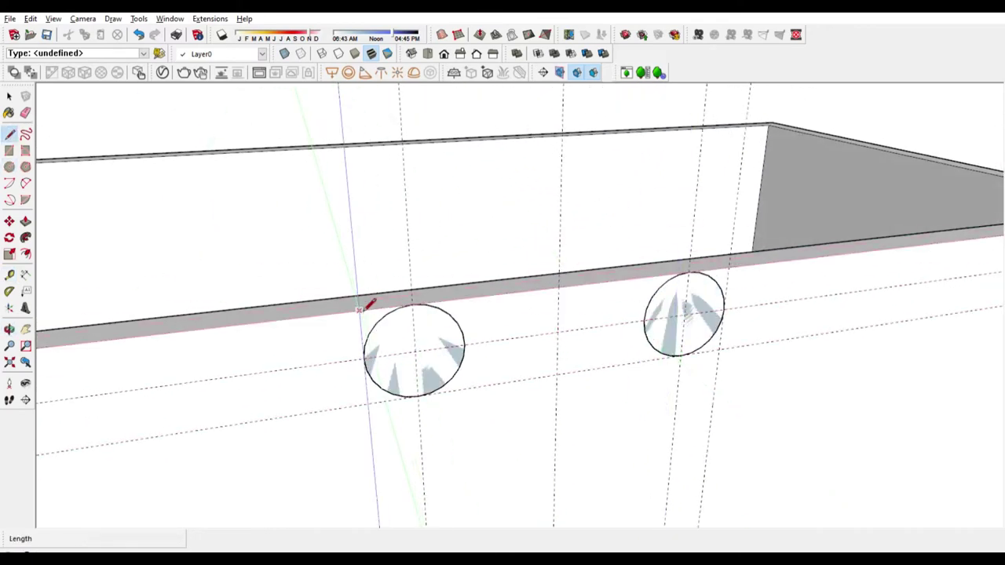
left_click(681, 355)
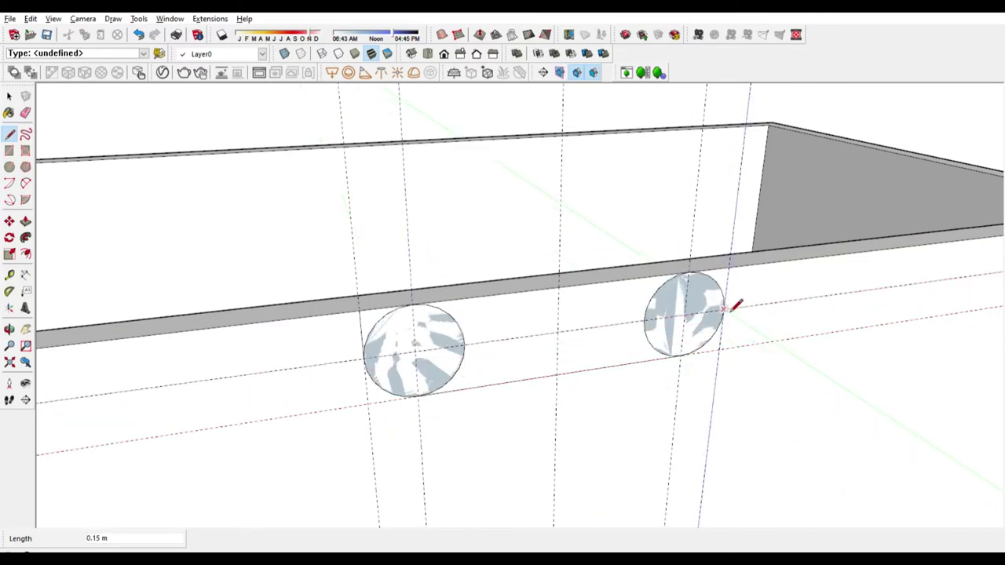
scroll(714, 281, "up", 2)
key("e")
left_click_drag(675, 291, 322, 316)
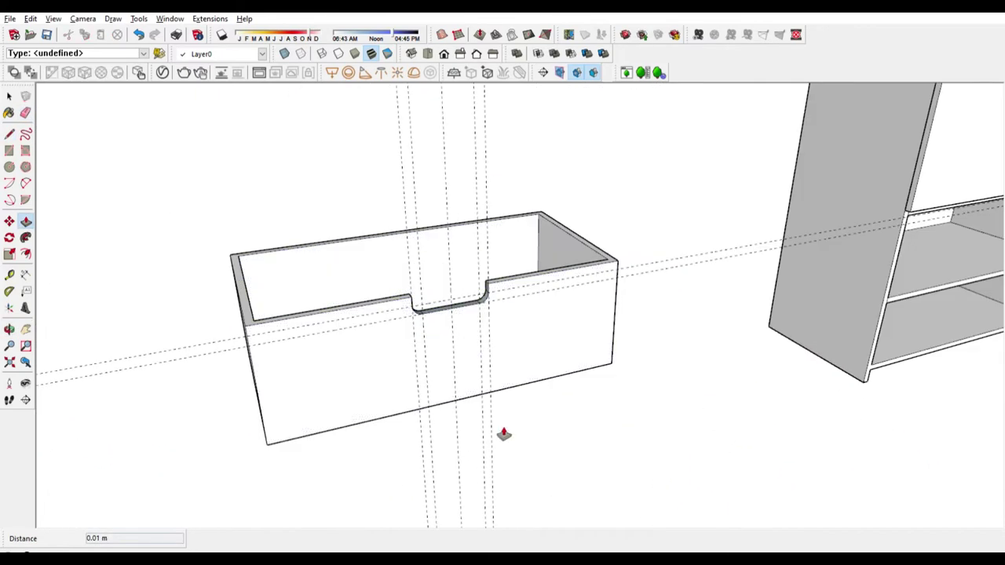
- Select the whole drawer box and move it into the cabinet opening below the doors
key("space")
mouse_move(641, 258)
middle_mouse_down()
mouse_move(484, 377)
mouse_move(404, 327)
middle_mouse_up()
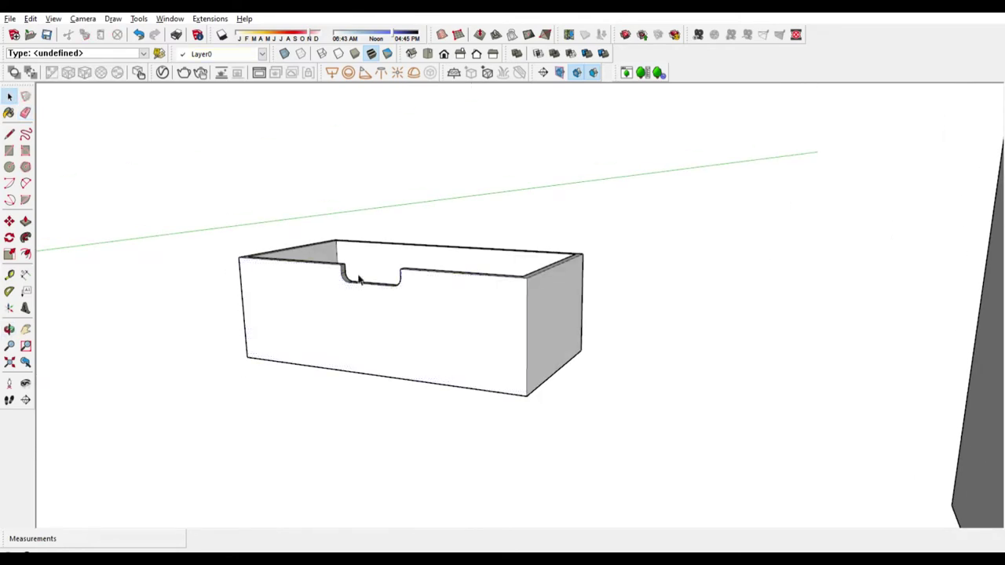
triple_click(327, 307)
scroll(362, 256, "up", 5)
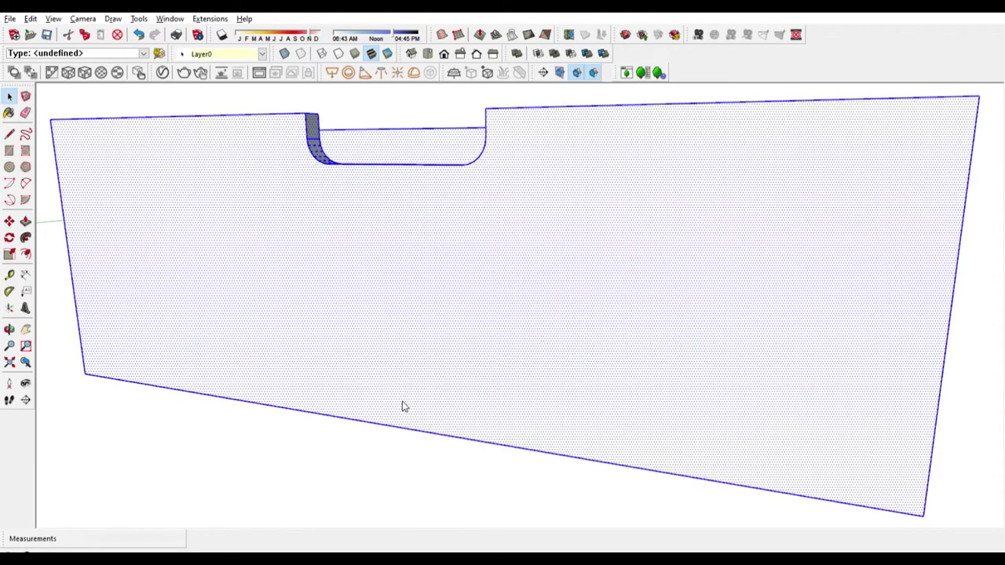
scroll(348, 473, "down", 5)
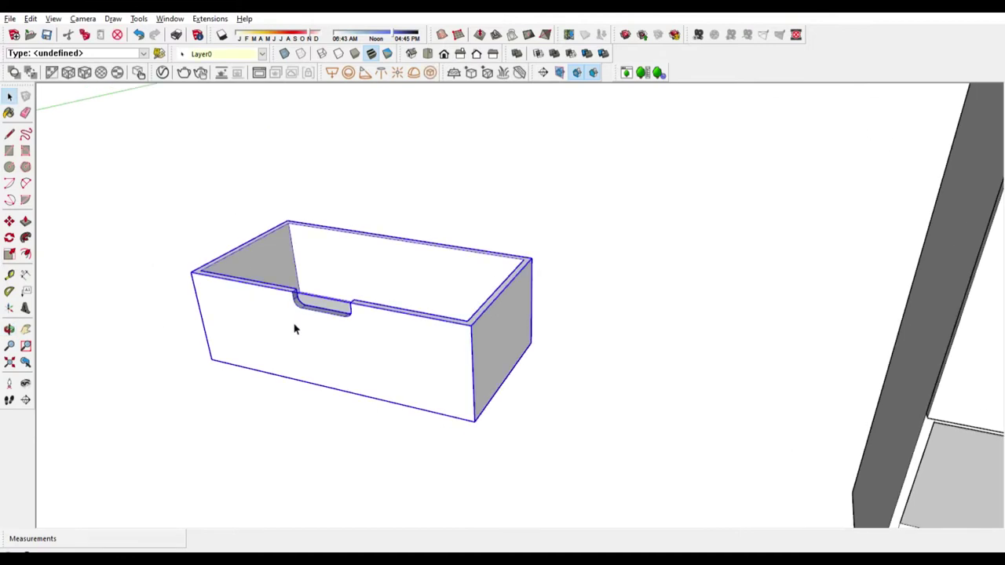
left_click(524, 338)
scroll(550, 361, "down", 3)
scroll(597, 369, "up", 3)
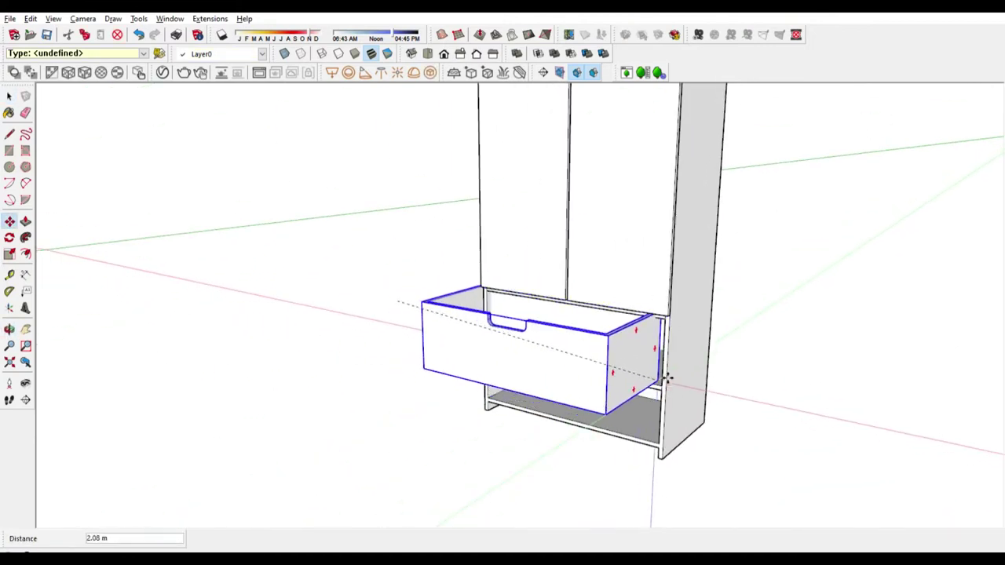
mouse_move(410, 448)
middle_mouse_down()
mouse_move(662, 381)
mouse_move(541, 348)
middle_mouse_up()
scroll(583, 409, "up", 3)
key("m")
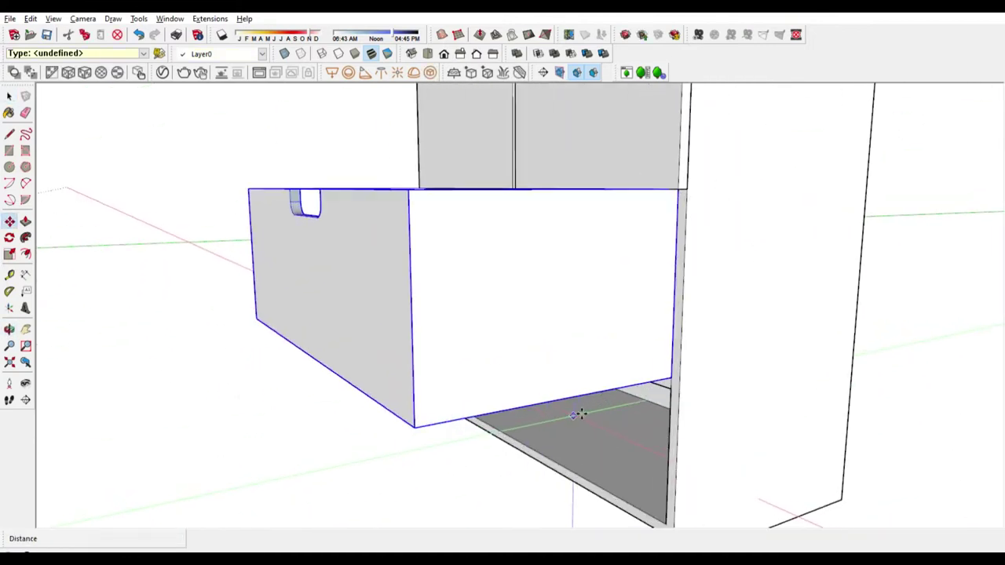
left_click(356, 464)
left_click(617, 413)
mouse_move(617, 413)
middle_mouse_down()
mouse_move(555, 352)
mouse_move(600, 295)
mouse_move(538, 288)
mouse_move(521, 251)
mouse_move(427, 319)
mouse_move(601, 341)
mouse_move(652, 325)
mouse_move(637, 328)
mouse_move(663, 321)
mouse_move(538, 274)
mouse_move(643, 243)
mouse_move(508, 249)
mouse_move(482, 399)
middle_mouse_up()
- Try pulling the drawer out and adjusting it, then leave it seated inside the cabinet
key("m")
left_click(600, 341)
left_click(644, 242)
key("m")
left_click(480, 283)
mouse_move(479, 283)
middle_mouse_down()
mouse_move(432, 275)
mouse_move(453, 195)
mouse_move(427, 268)
mouse_move(287, 431)
mouse_move(581, 341)
mouse_move(572, 403)
mouse_move(497, 436)
middle_mouse_up()
left_click(528, 424)
left_click(497, 436)
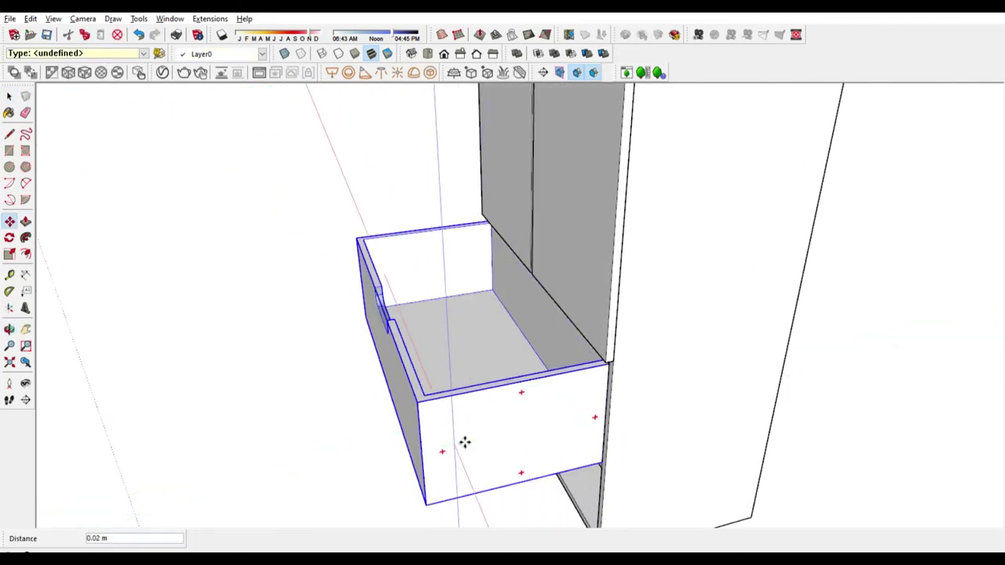
key("Escape")
mouse_move(464, 442)
middle_mouse_down()
mouse_move(592, 314)
mouse_move(554, 330)
mouse_move(743, 243)
mouse_move(716, 318)
middle_mouse_up()
- Edit the right door component and push its side face inward to narrow it
key("space")
left_click(608, 327)
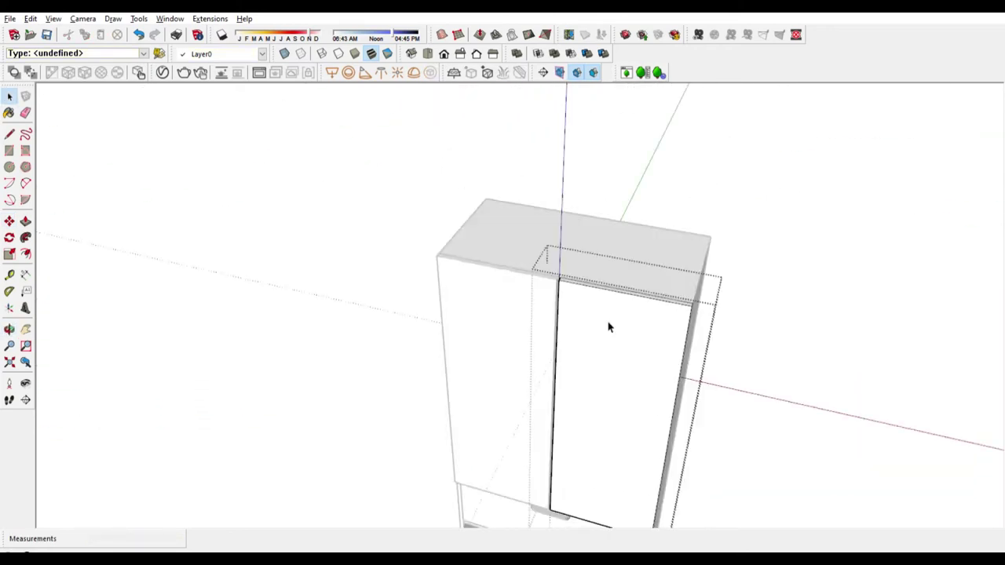
double_click(608, 327)
key("p")
left_click(615, 285)
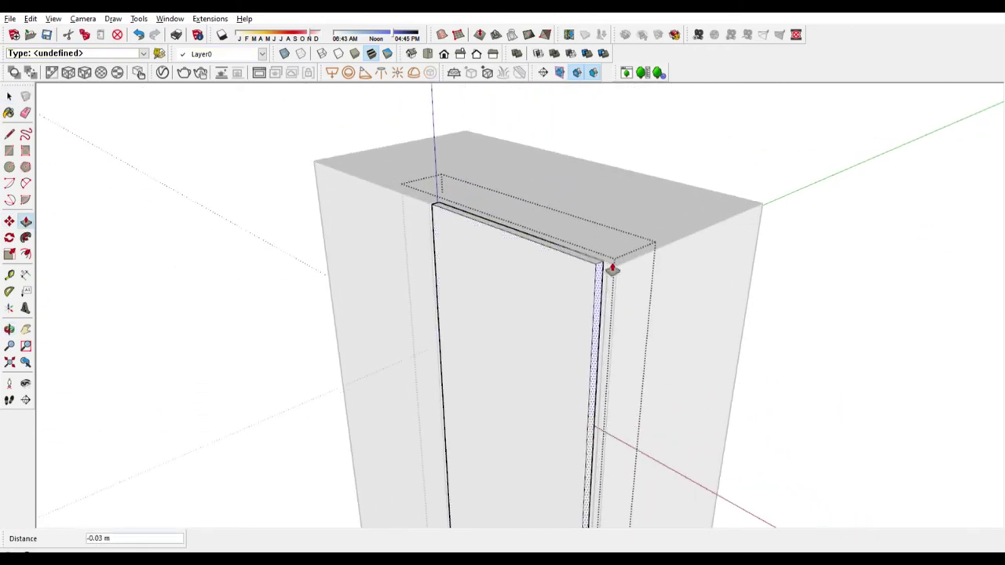
left_click(597, 278)
scroll(595, 267, "up", 1)
scroll(572, 394, "up", 2)
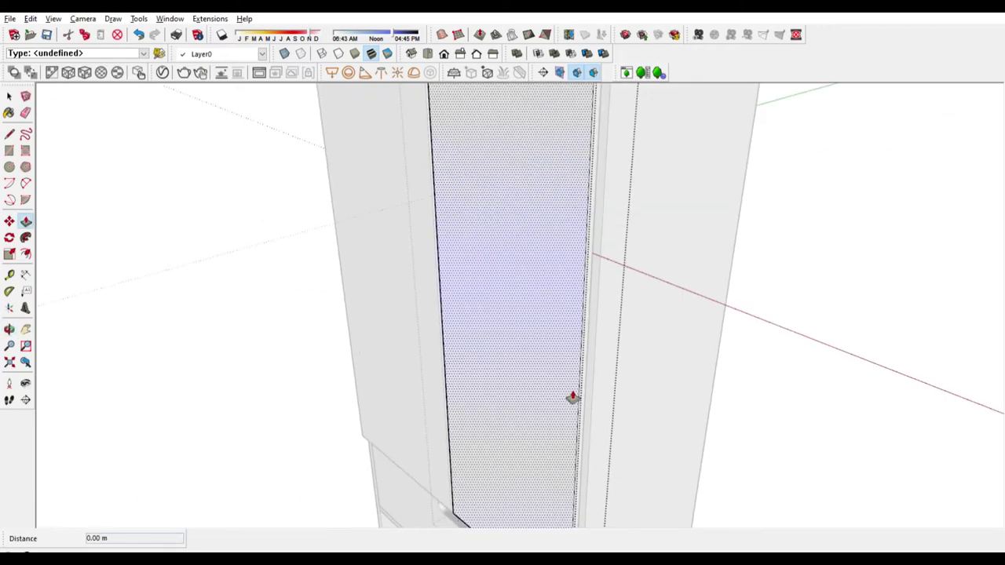
middle_click_drag(572, 395, 655, 310)
scroll(680, 344, "up", 3)
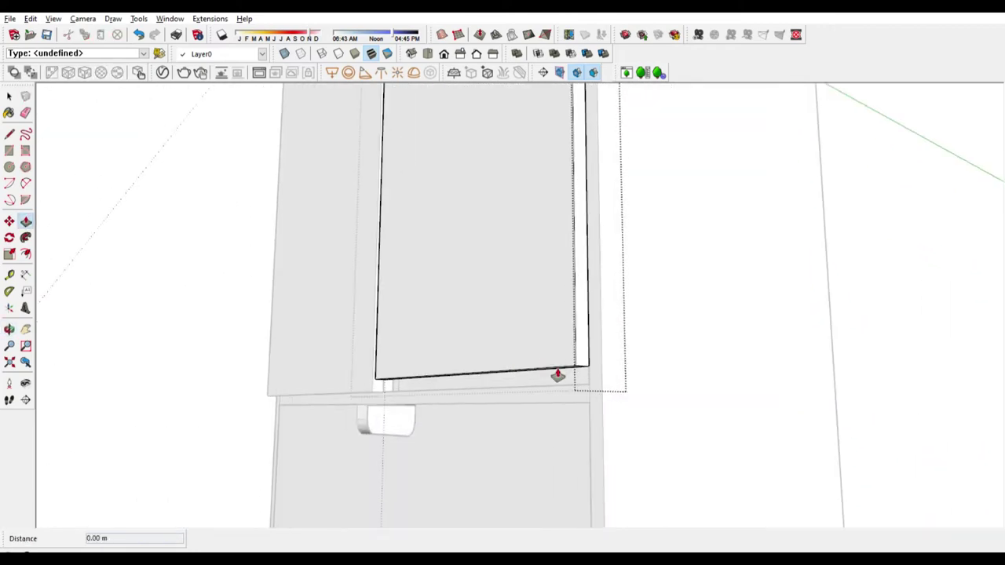
- Slide the right door into place and reposition the doors inside the cabinet frame
key("space")
scroll(579, 472, "down", 5)
left_click(616, 225)
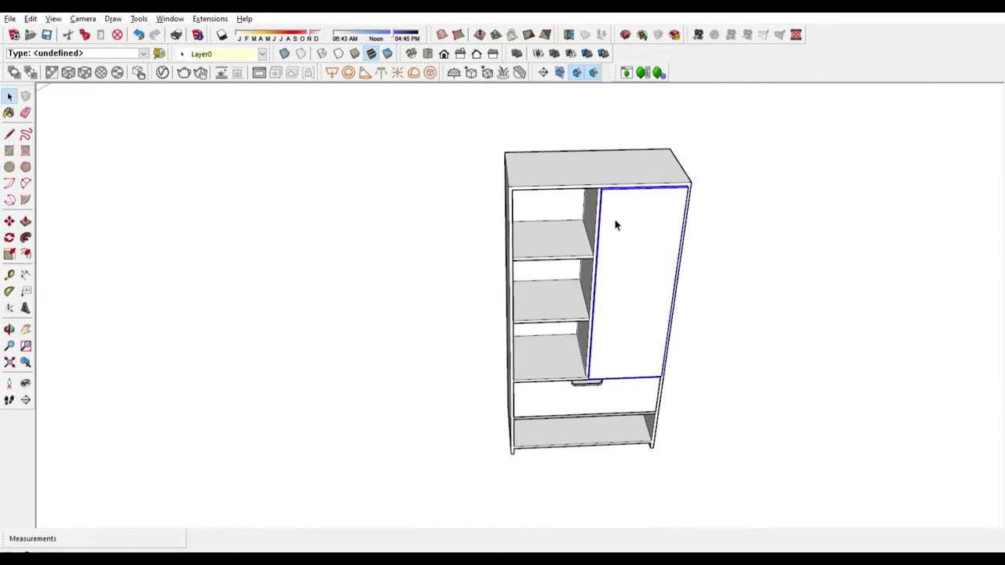
key("m")
left_click(594, 227)
scroll(596, 205, "up", 5)
left_click(326, 187)
key("space")
mouse_move(275, 304)
middle_mouse_down()
mouse_move(363, 217)
mouse_move(507, 330)
middle_mouse_up()
key("m")
left_click(507, 306)
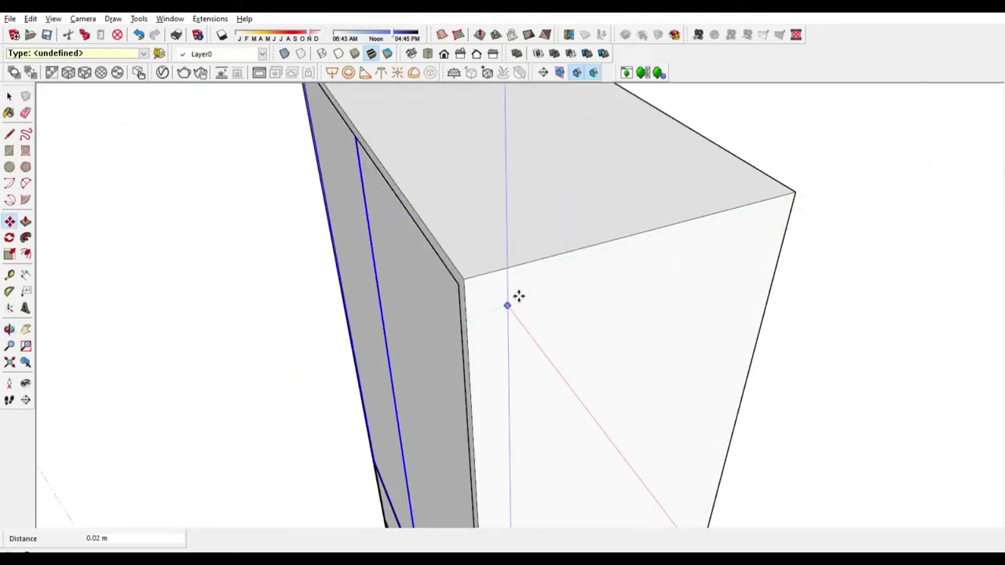
scroll(257, 317, "down", 10)
mouse_move(258, 317)
middle_mouse_down()
mouse_move(400, 269)
mouse_move(473, 262)
mouse_move(566, 280)
mouse_move(548, 330)
mouse_move(754, 312)
middle_mouse_up()
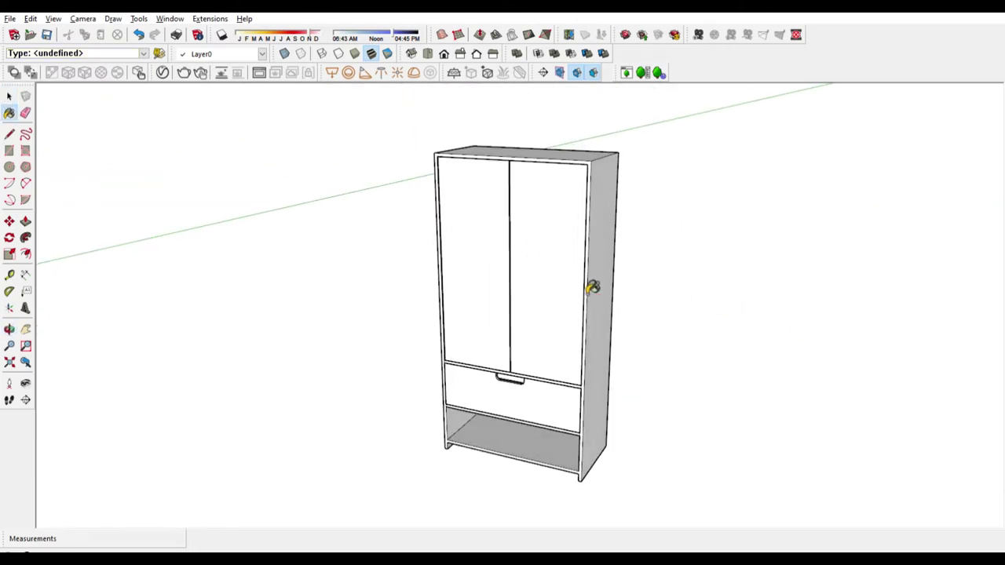
- Paint the whole wardrobe with a wood texture and slide the drawer partway out
key("ctrl+a")
left_click(561, 254)
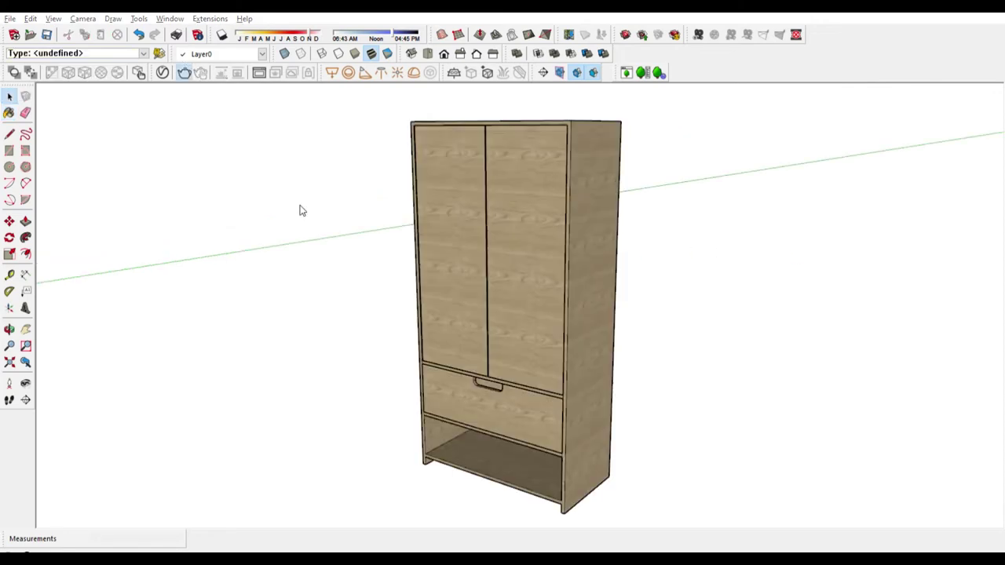
left_click(476, 389)
key("m")
scroll(599, 427, "up", 2)
left_click(599, 426)
scroll(590, 434, "up", 2)
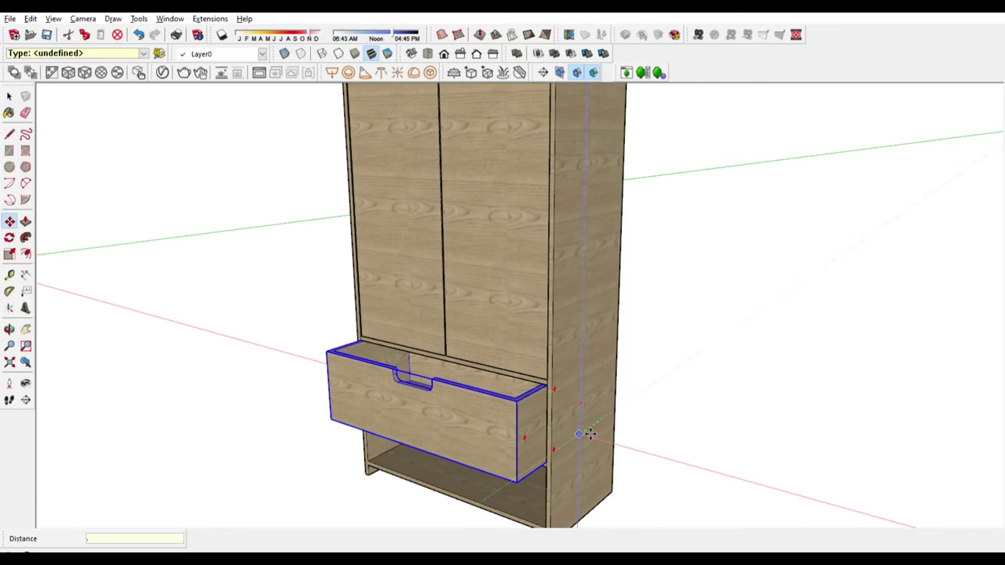
- Rotate the left door about its hinge edge so it swings open
key("space")
mouse_move(294, 332)
middle_mouse_down()
mouse_move(372, 206)
mouse_move(377, 177)
middle_mouse_up()
left_click(372, 207)
key("q")
scroll(377, 177, "up", 2)
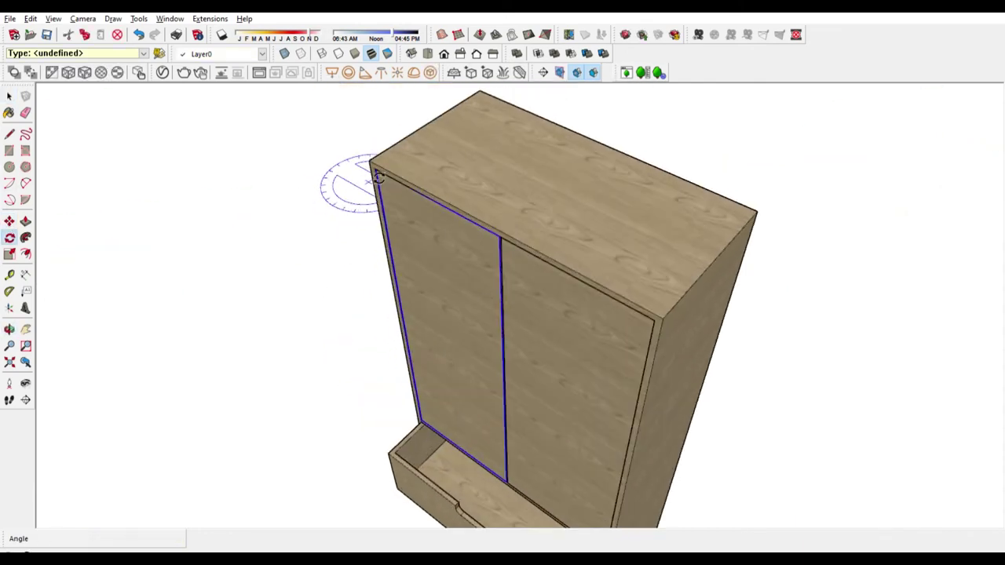
scroll(407, 161, "up", 2)
key("space")
scroll(401, 197, "up", 2)
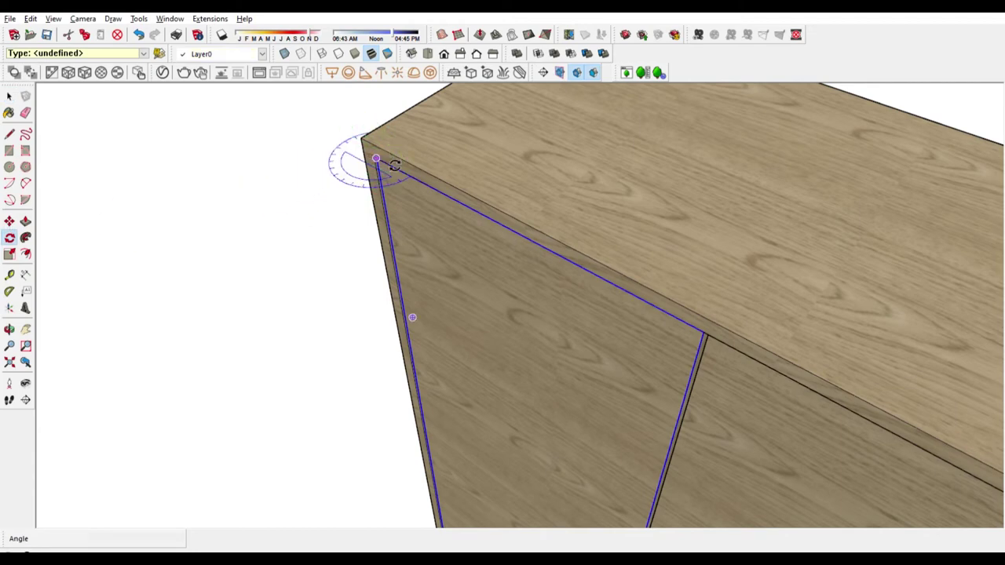
left_click(290, 209)
key("space")
scroll(386, 280, "down", 5)
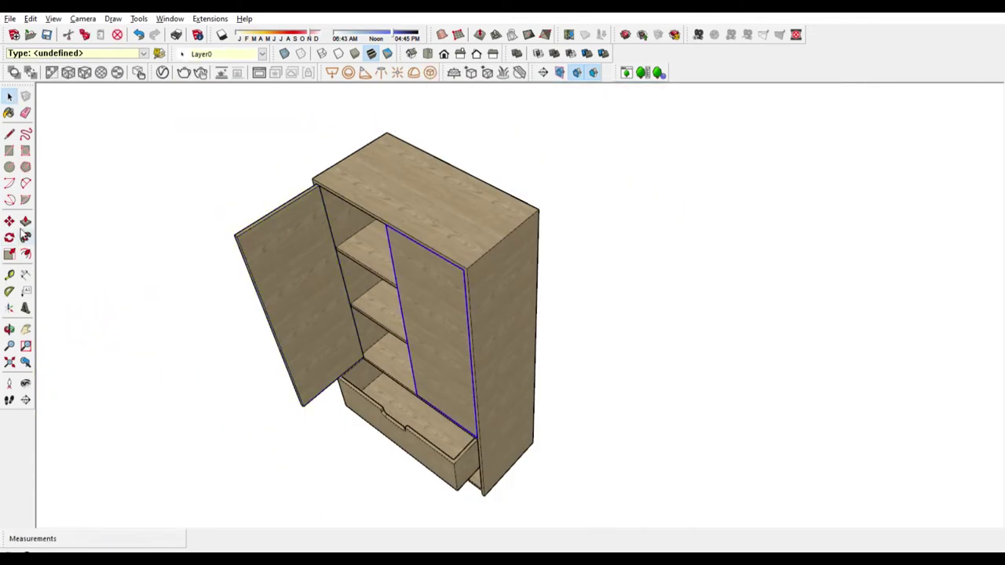
- Start rotating the right door, cancel it, and reframe the wardrobe from the front
left_click(9, 237)
scroll(424, 283, "up", 3)
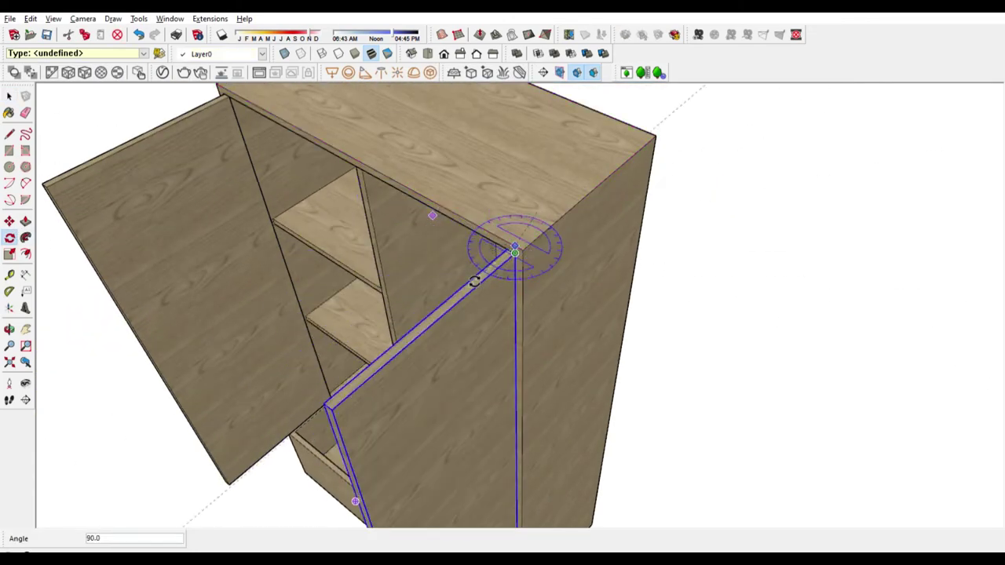
key("Escape")
scroll(623, 307, "down", 3)
mouse_move(623, 307)
middle_mouse_down()
mouse_move(532, 271)
mouse_move(558, 281)
mouse_move(560, 206)
middle_mouse_up()
key("space")
scroll(558, 280, "up", 5)
scroll(515, 183, "down", 3)
mouse_move(515, 183)
middle_mouse_down()
mouse_move(444, 191)
mouse_move(440, 182)
middle_mouse_up()
- Draw a small circle on the compartment's inner side wall and make it a group
left_click(9, 166)
scroll(507, 175, "up", 5)
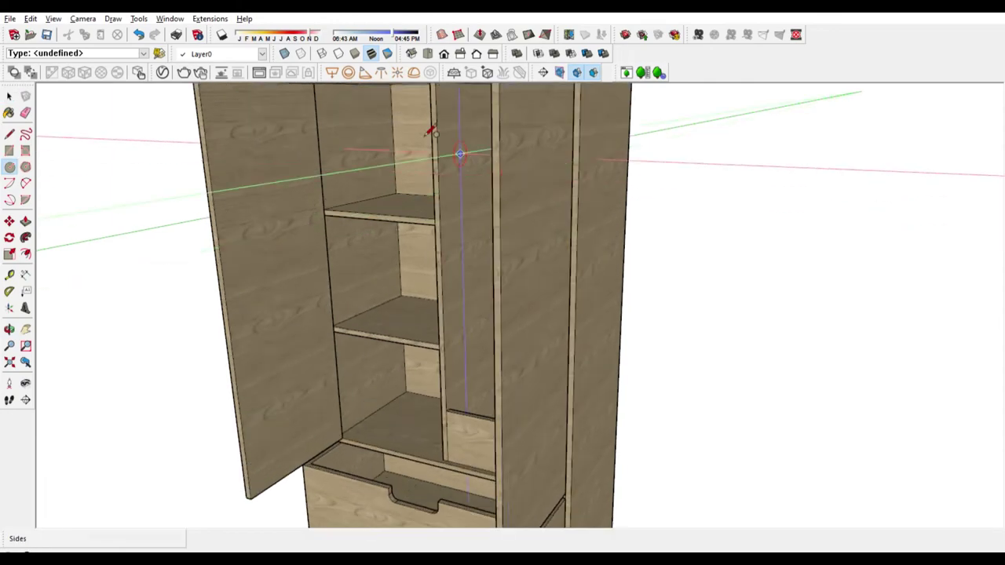
scroll(507, 184, "up", 5)
scroll(466, 270, "up", 3)
scroll(460, 328, "up", 2)
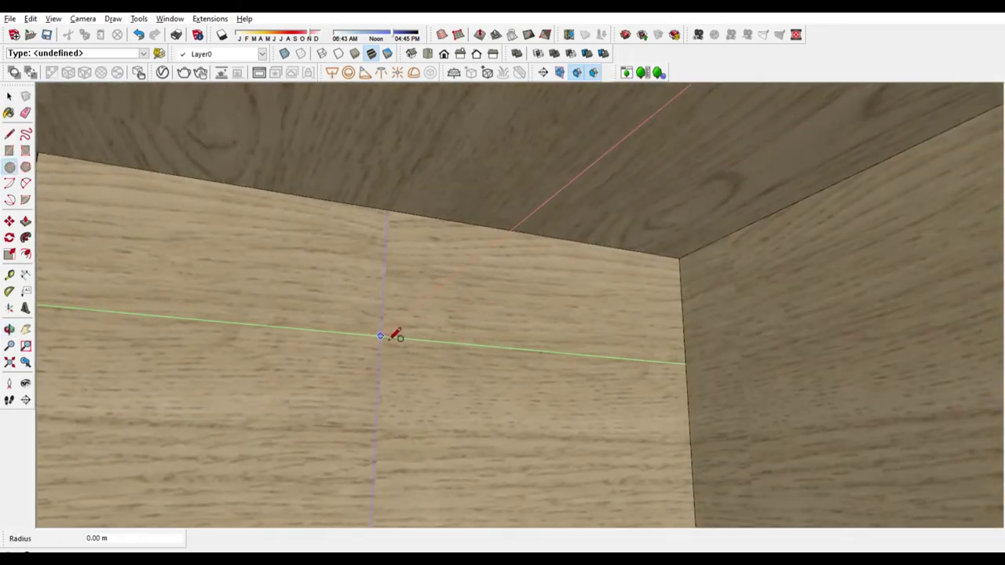
key("space")
triple_click(382, 333)
left_click(385, 336)
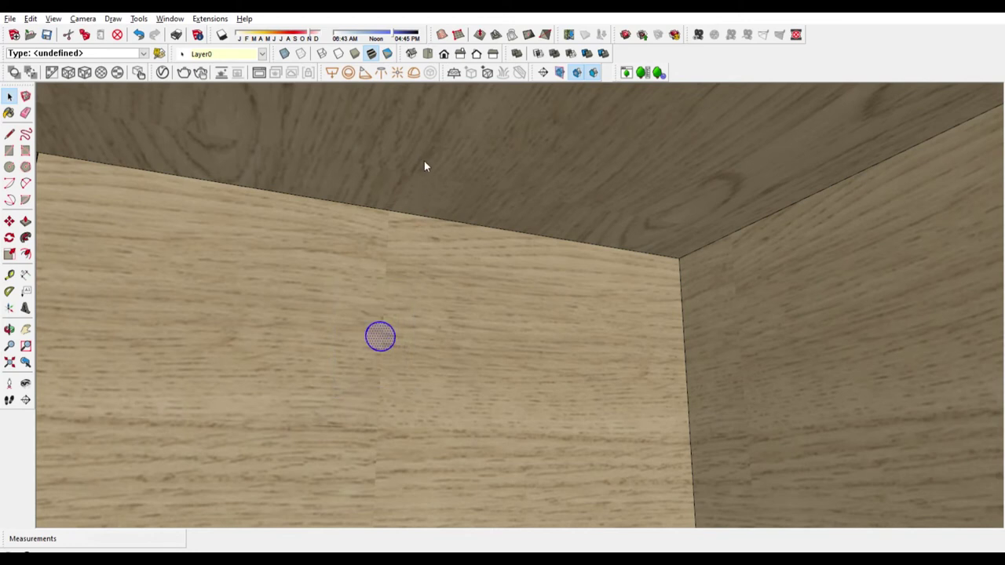
key("g")
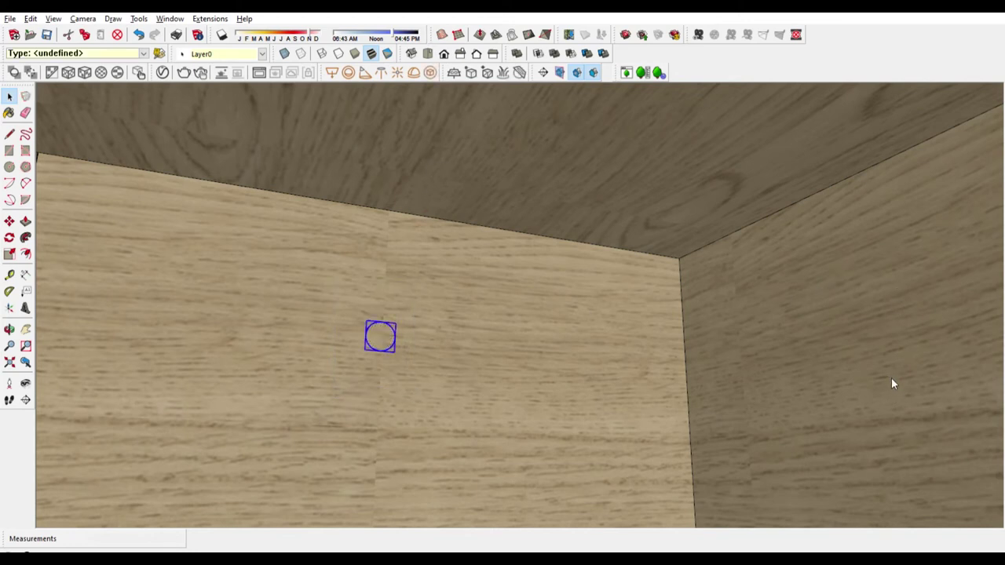
- Push/Pull the circle across the right compartment into a cylindrical hanging rail
key("space")
double_click(385, 336)
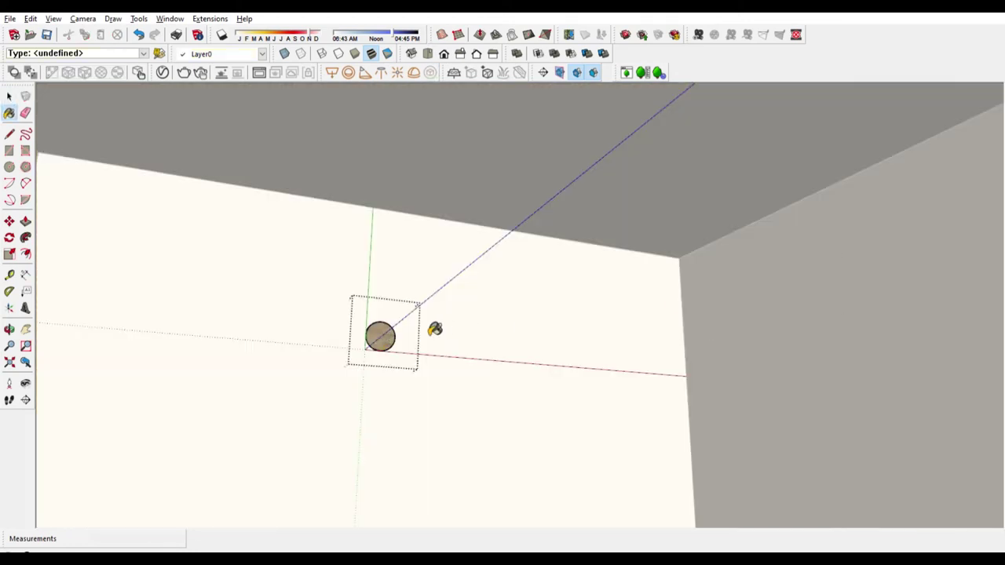
key("p")
left_click(385, 335)
mouse_move(437, 319)
middle_mouse_down()
mouse_move(684, 341)
mouse_move(931, 343)
mouse_move(738, 379)
middle_mouse_up()
scroll(738, 379, "down", 5)
key("space")
scroll(669, 285, "down", 2)
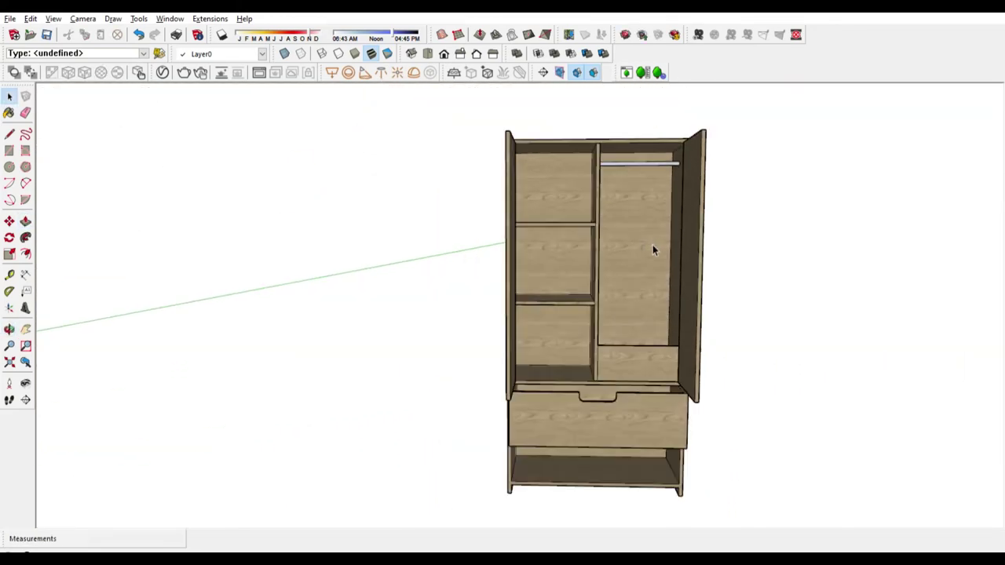
- Turn on Display Shadows and drag the sun date slider toward winter
mouse_move(640, 259)
middle_mouse_down()
mouse_move(619, 427)
mouse_move(579, 461)
mouse_move(421, 474)
mouse_move(171, 109)
middle_mouse_up()
left_click(222, 35)
mouse_move(631, 344)
middle_mouse_down()
mouse_move(591, 380)
mouse_move(586, 363)
mouse_move(688, 361)
mouse_move(694, 374)
mouse_move(639, 375)
mouse_move(440, 100)
middle_mouse_up()
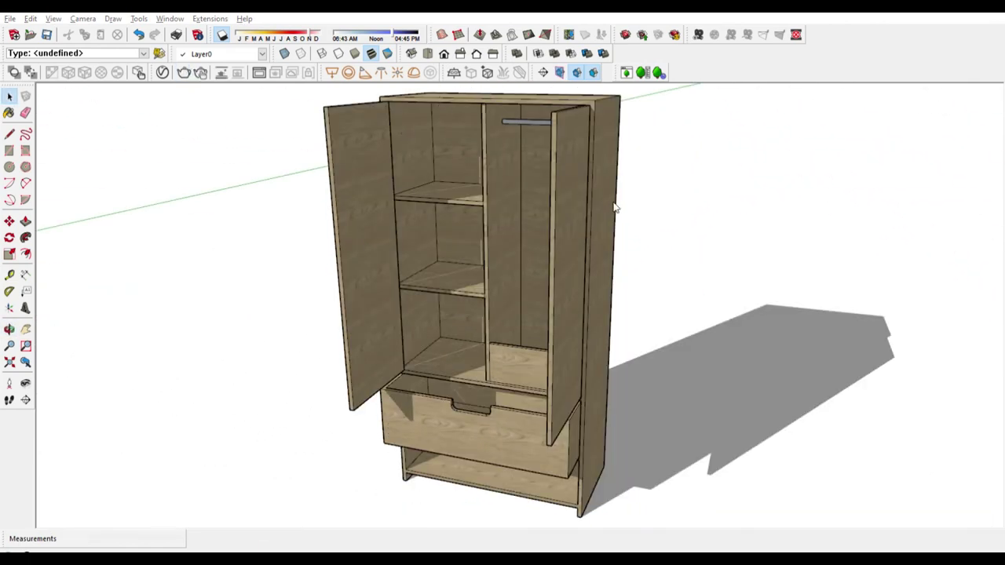
left_click_drag(268, 23, 233, 25)
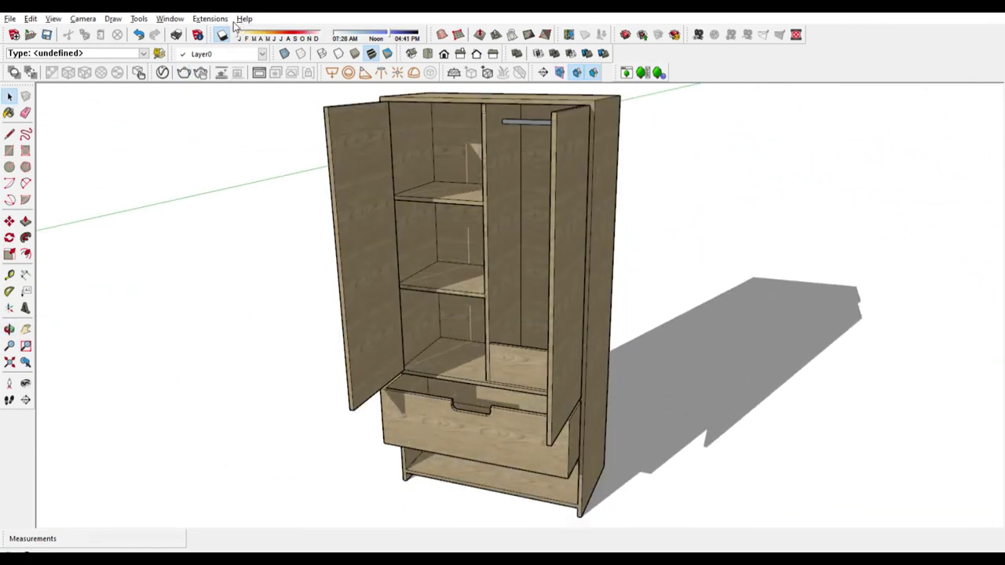